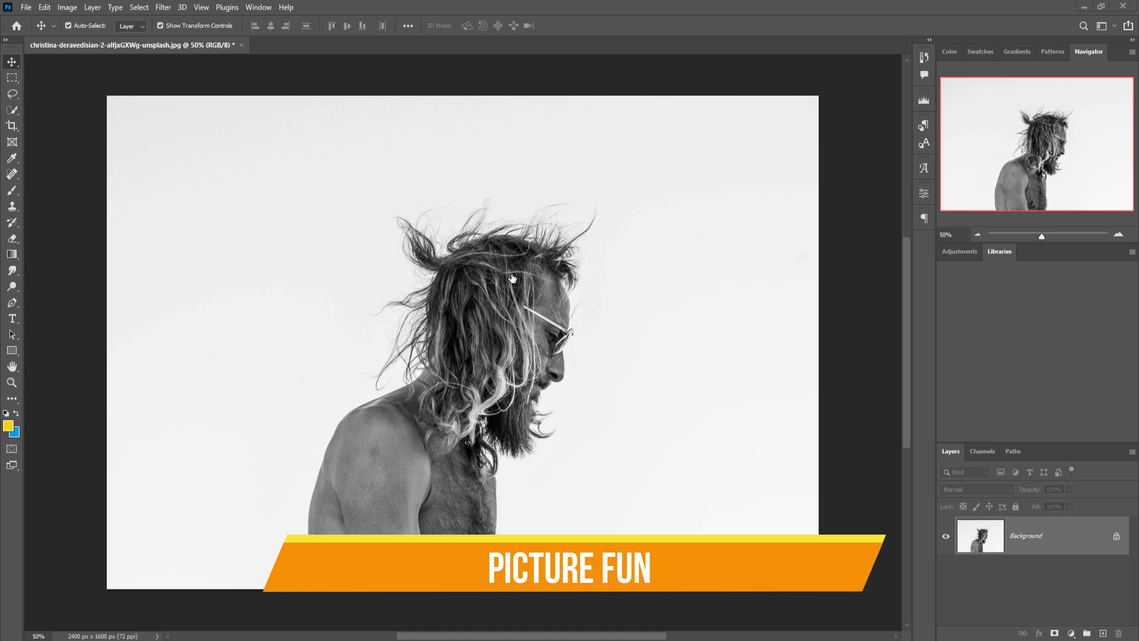
- Copy the selected man onto a new Layer 1 and make the Background layer active
left_click(12, 109)
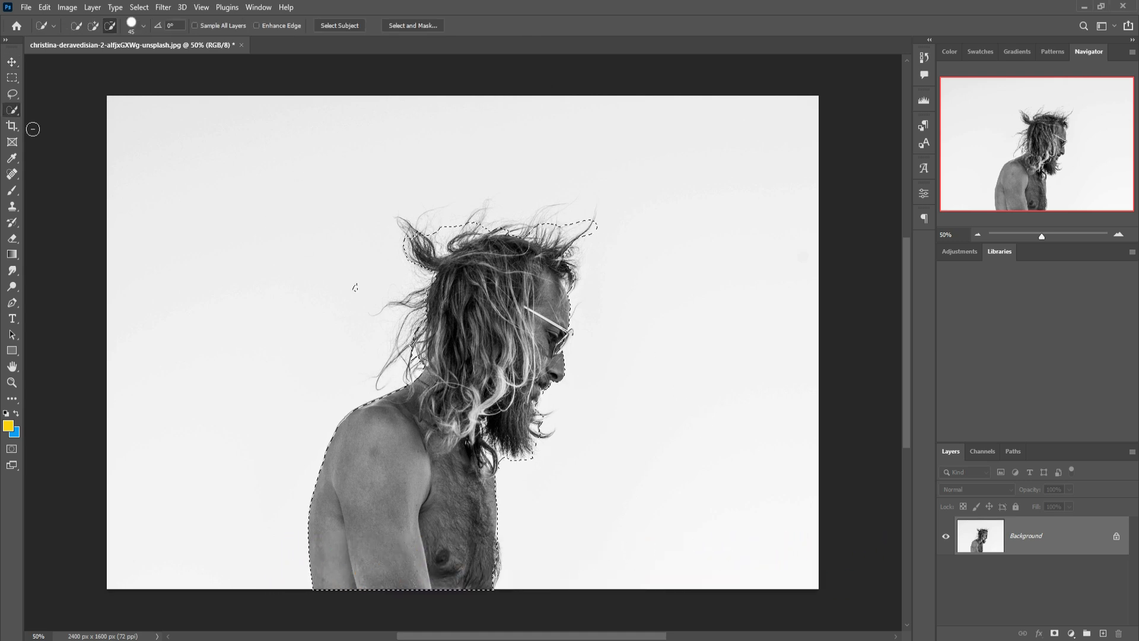
key("ctrl+j")
key("v")
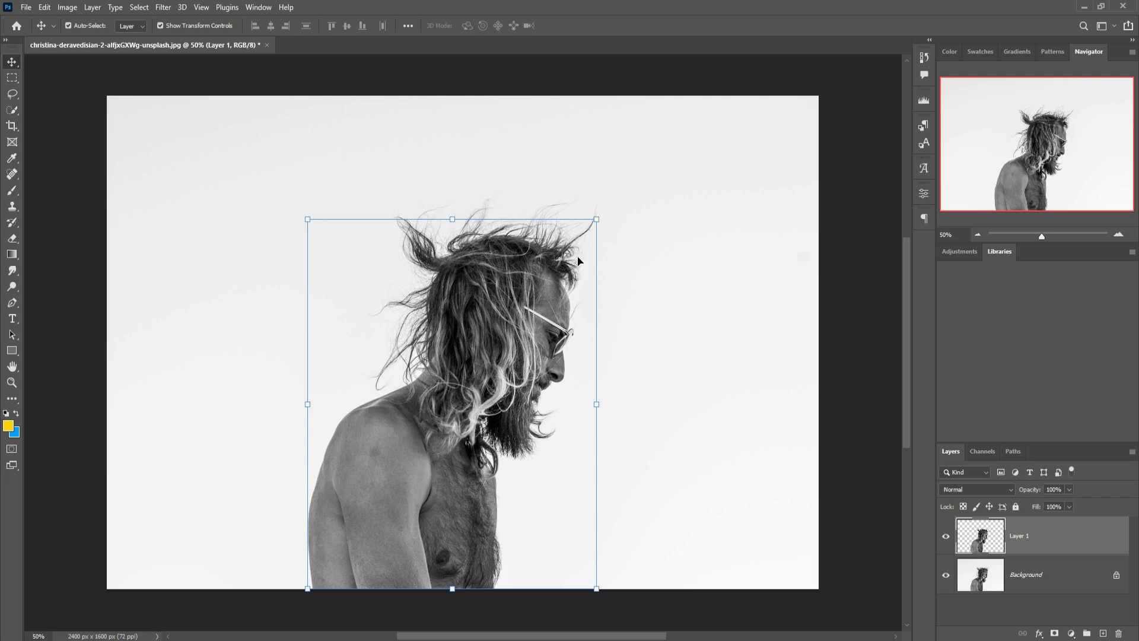
left_click(1052, 577)
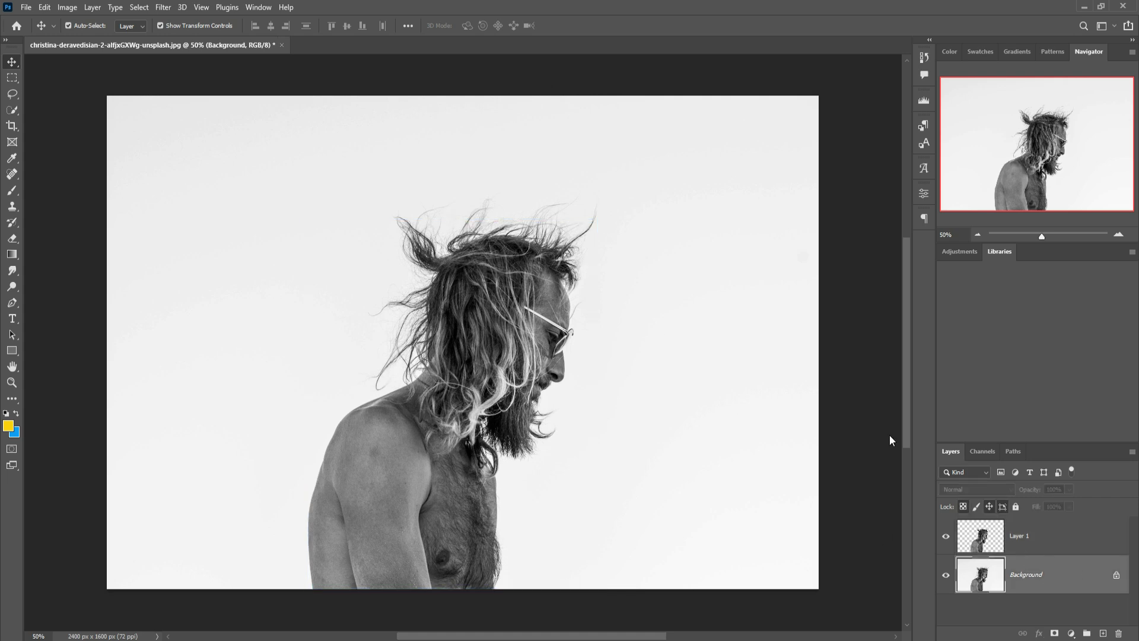
- Lasso around the man on the Background layer and remove him with Content-Aware Fill
left_click(11, 94)
mouse_move(512, 175)
left_mouse_down()
mouse_move(585, 170)
mouse_move(504, 172)
left_mouse_up()
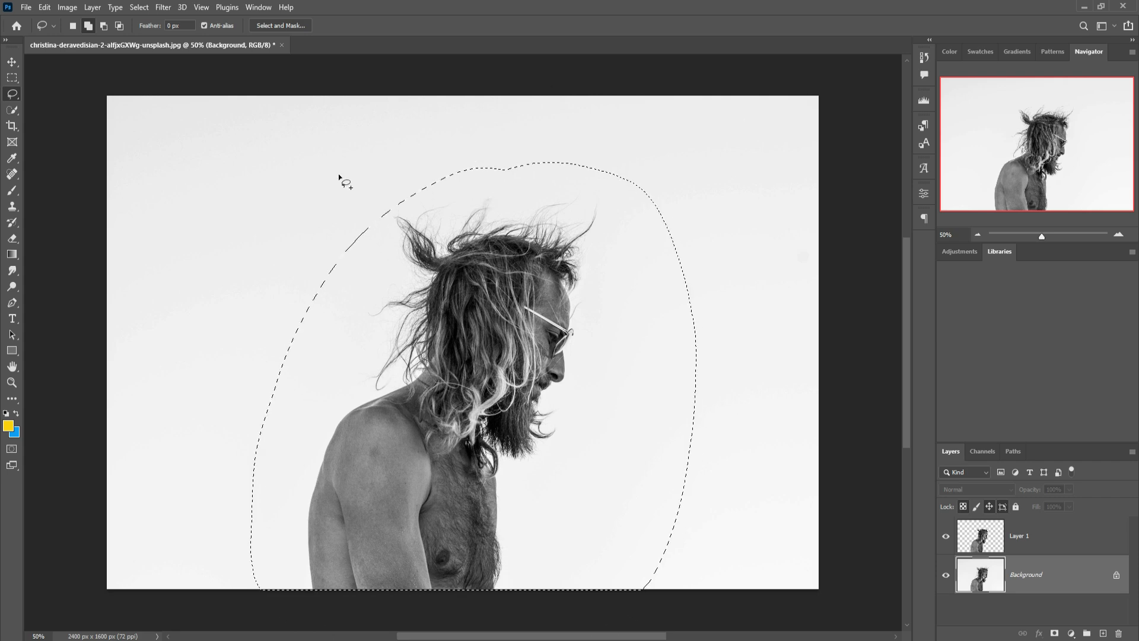
left_click(45, 7)
left_click(67, 201)
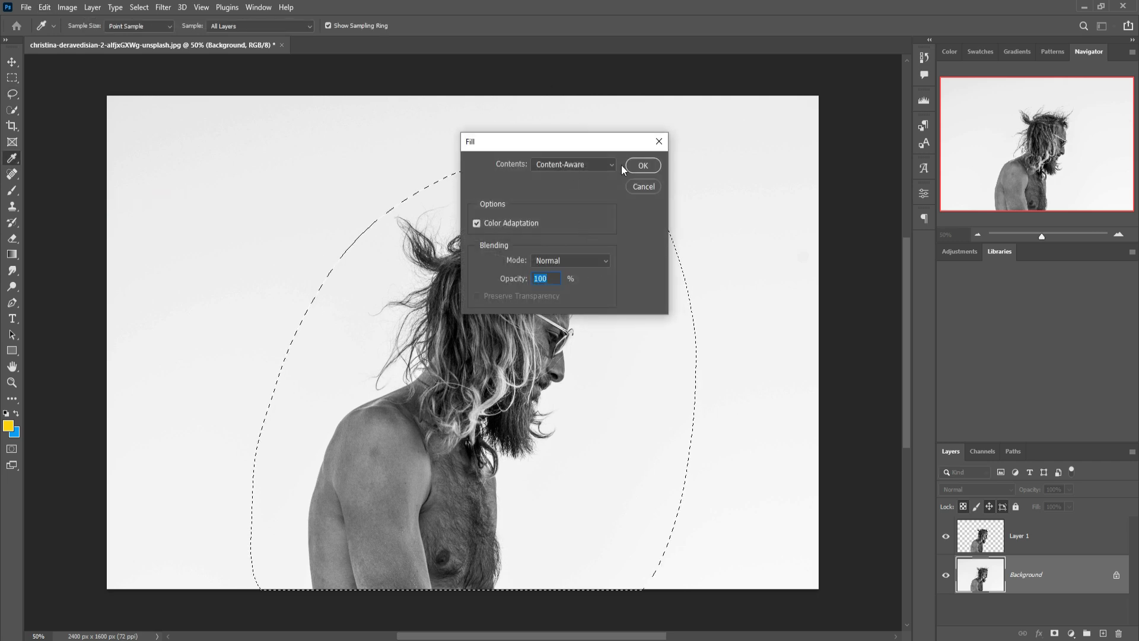
left_click(632, 165)
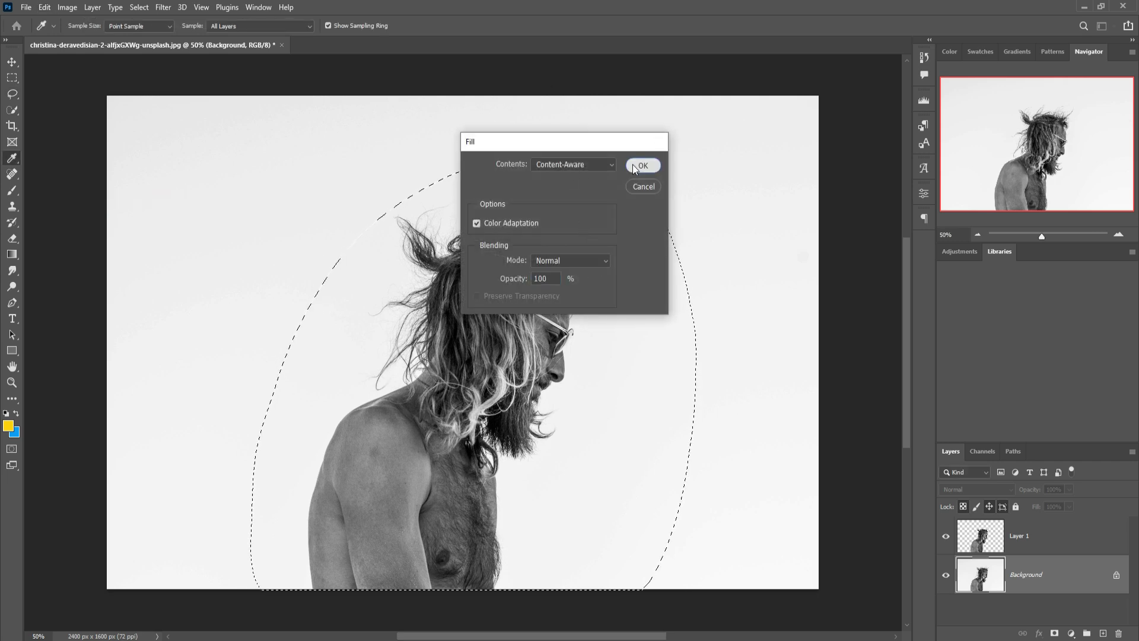
- Hide and reshow Layer 1 to check the fill, then make Layer 1 active
left_click(946, 536)
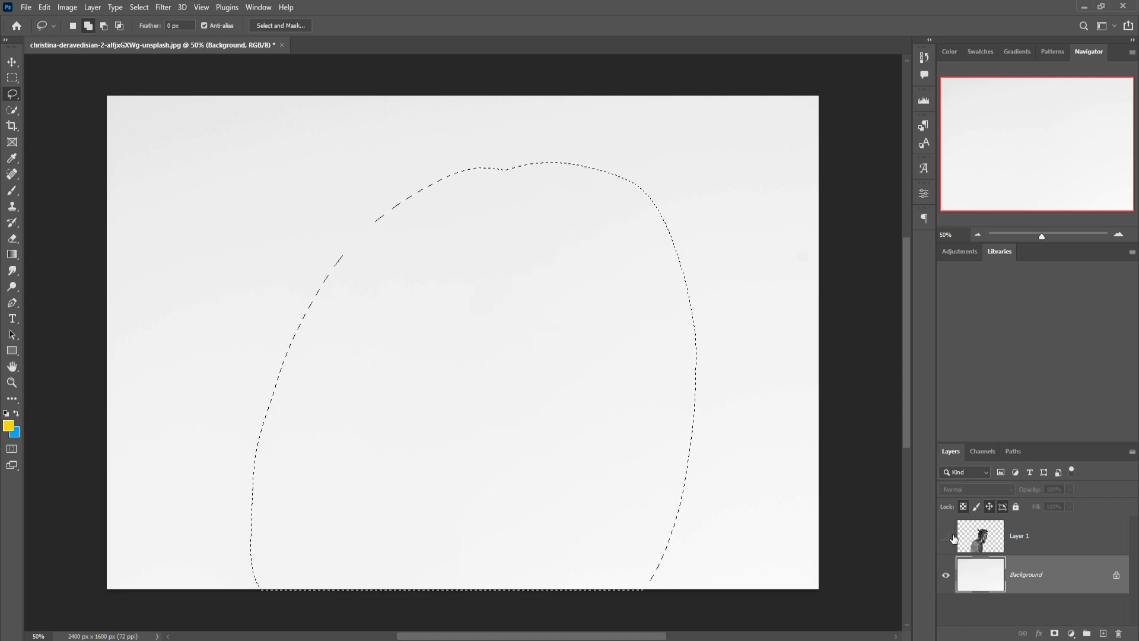
left_click(946, 536)
left_click(989, 540)
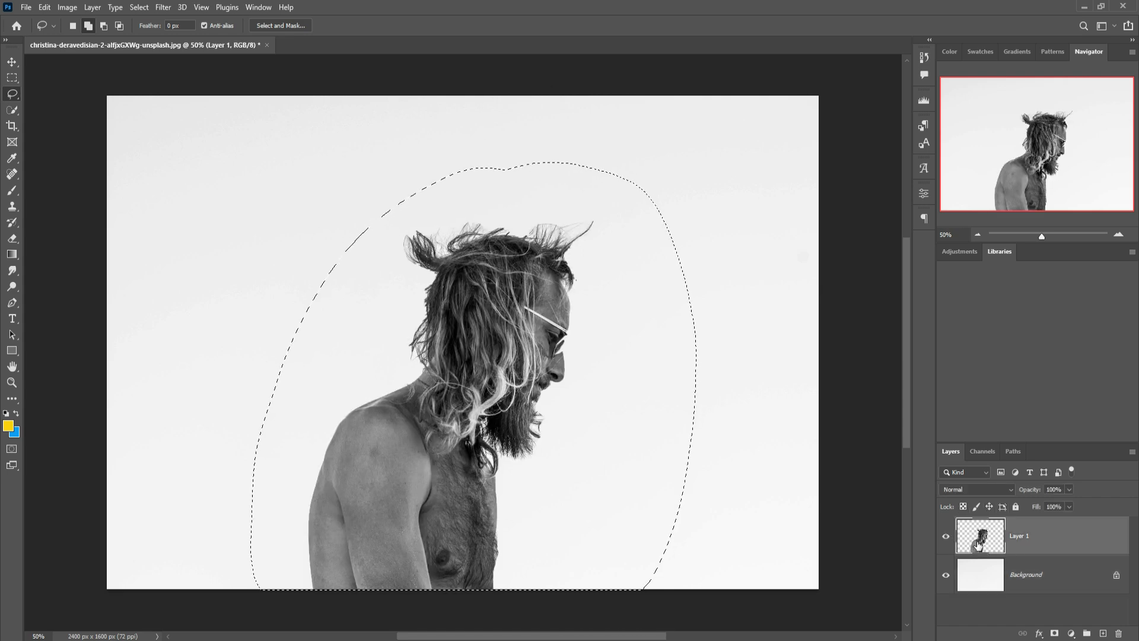
- Deselect, then drag the output (4).jpg campfire photo into the portrait as Layer 2
left_click(139, 7)
left_click(148, 32)
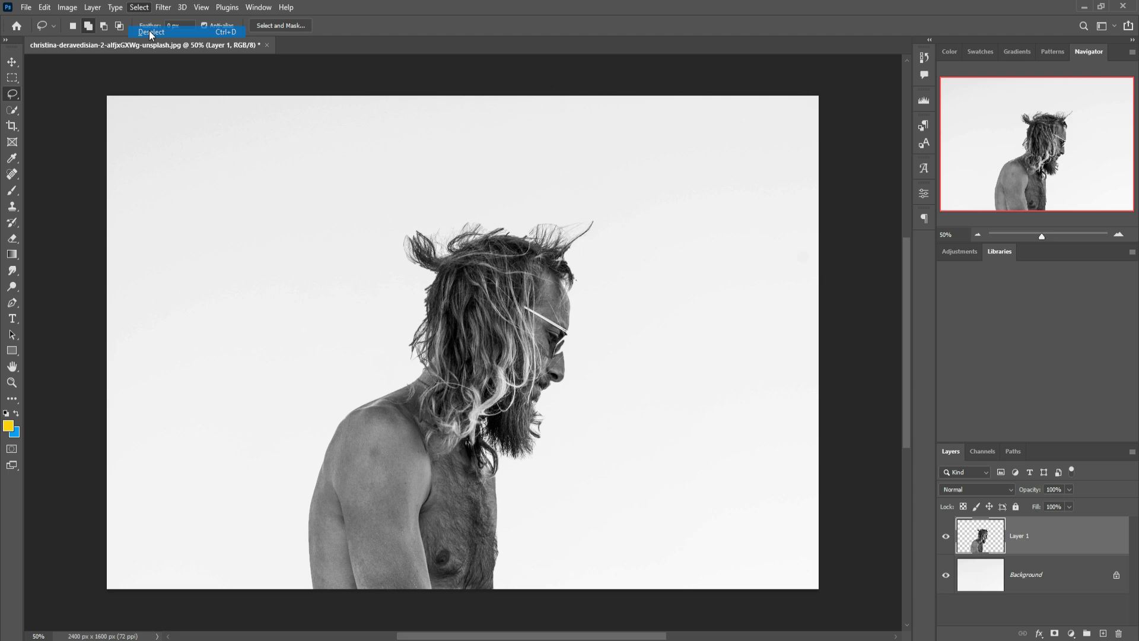
left_click(12, 61)
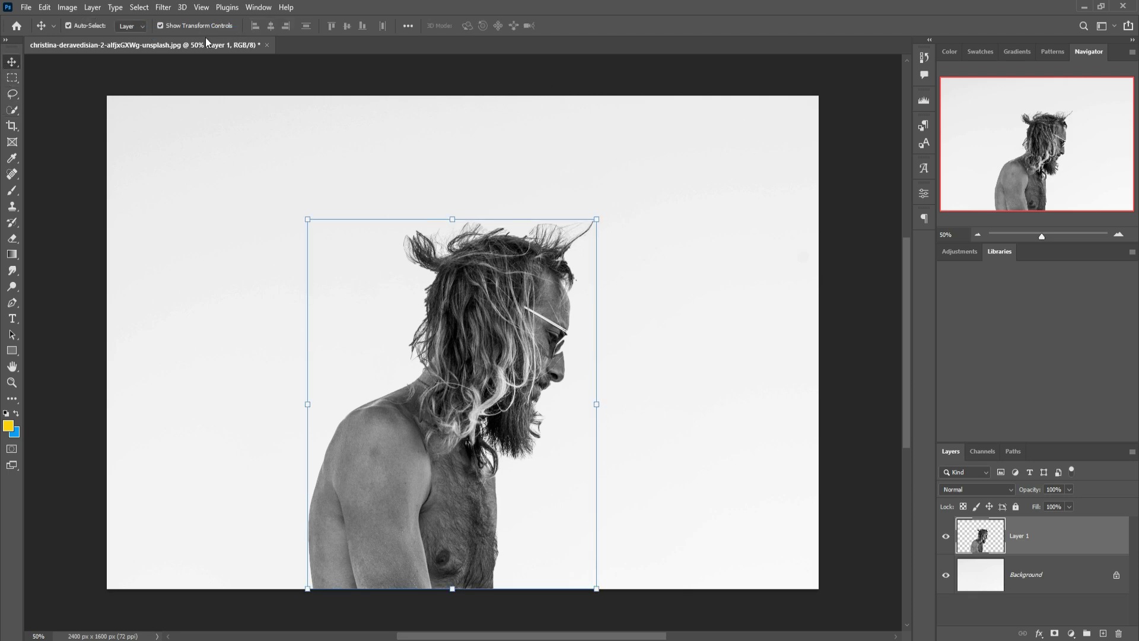
left_click(599, 611)
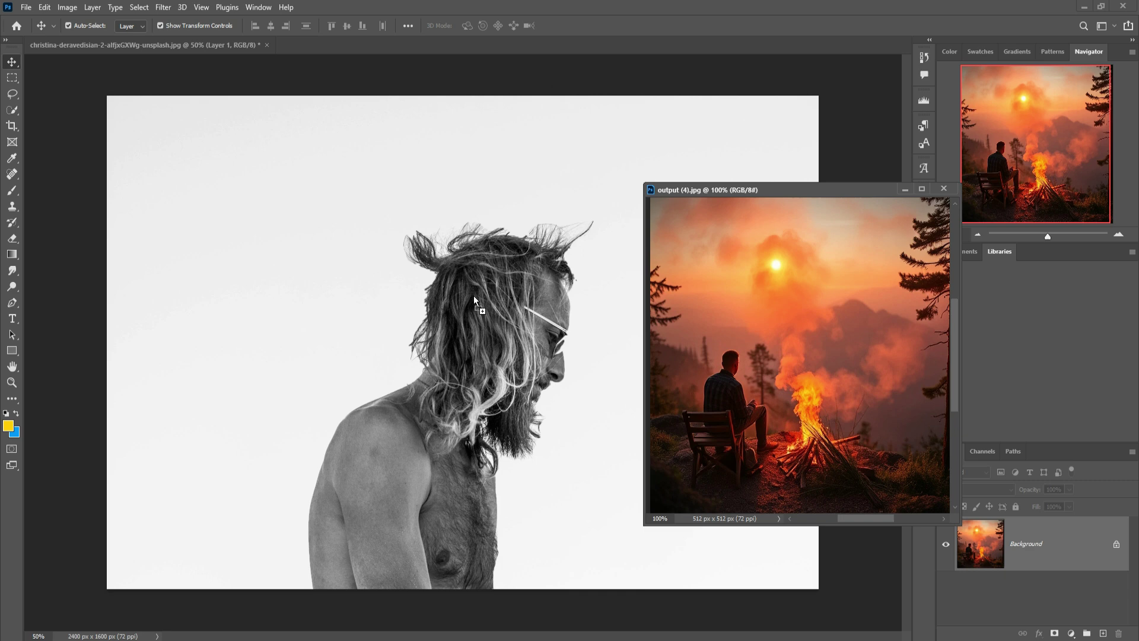
left_click_drag(803, 376, 494, 297)
- Scale and position the campfire photo over the man's head, lowering opacity to align it
left_click(944, 190)
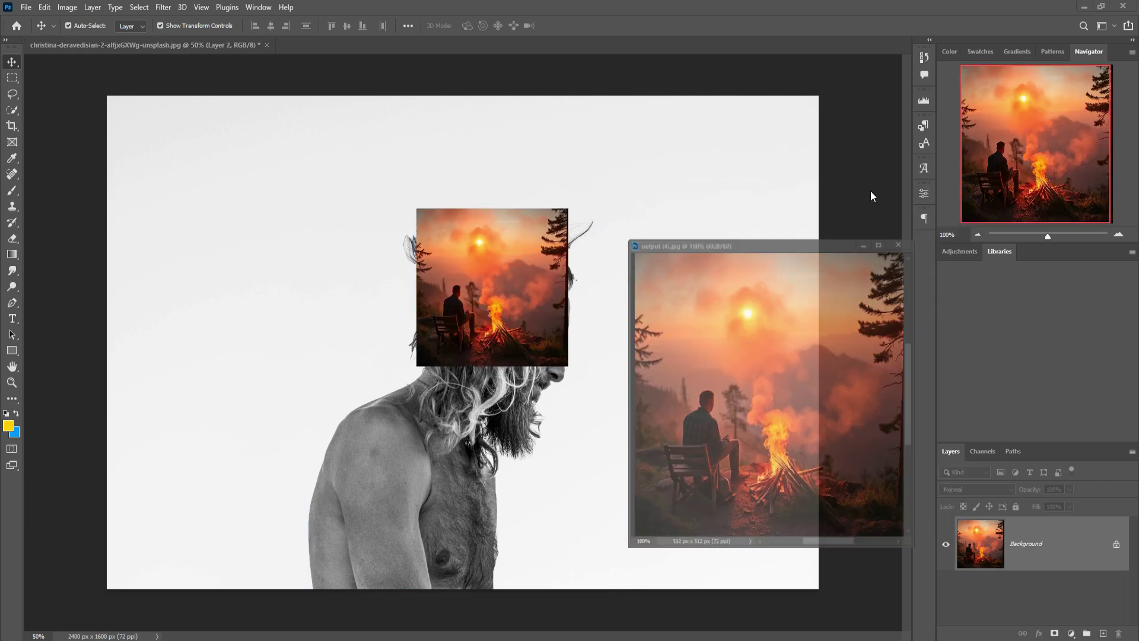
key("ctrl+t")
left_click_drag(568, 209, 785, 98)
left_click_drag(624, 250, 534, 329)
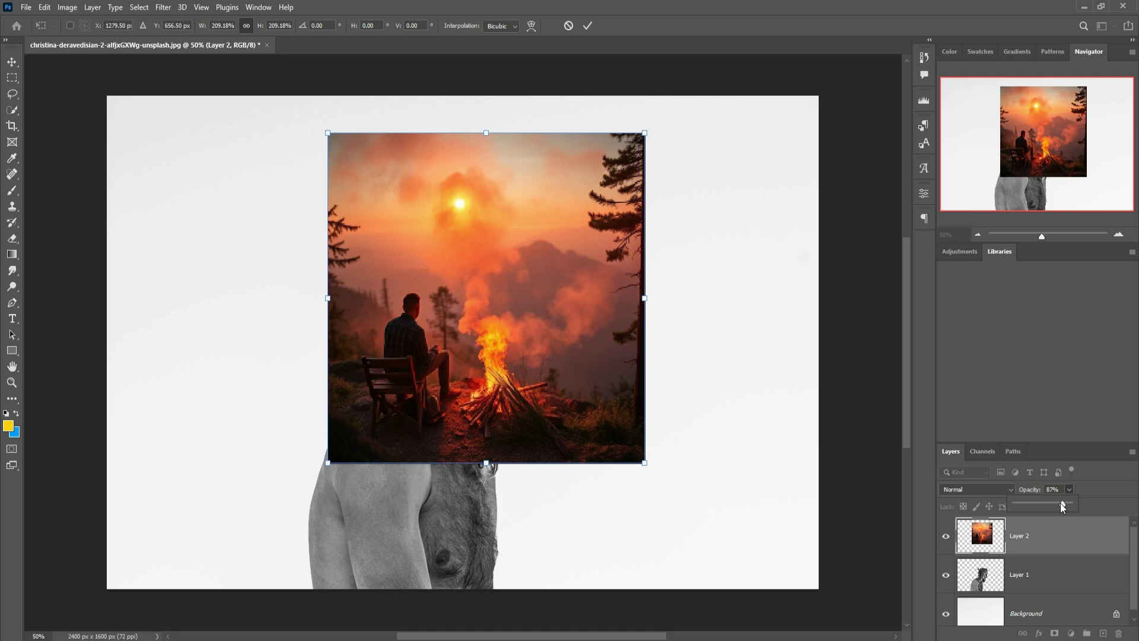
left_click_drag(1060, 504, 1047, 504)
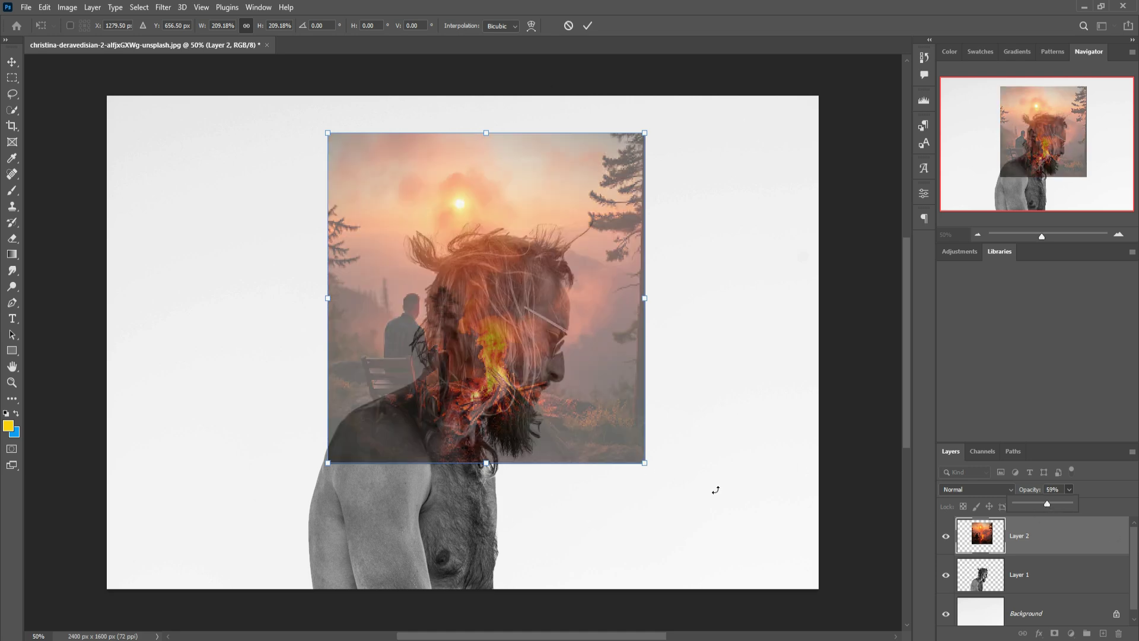
left_click_drag(505, 358, 503, 358)
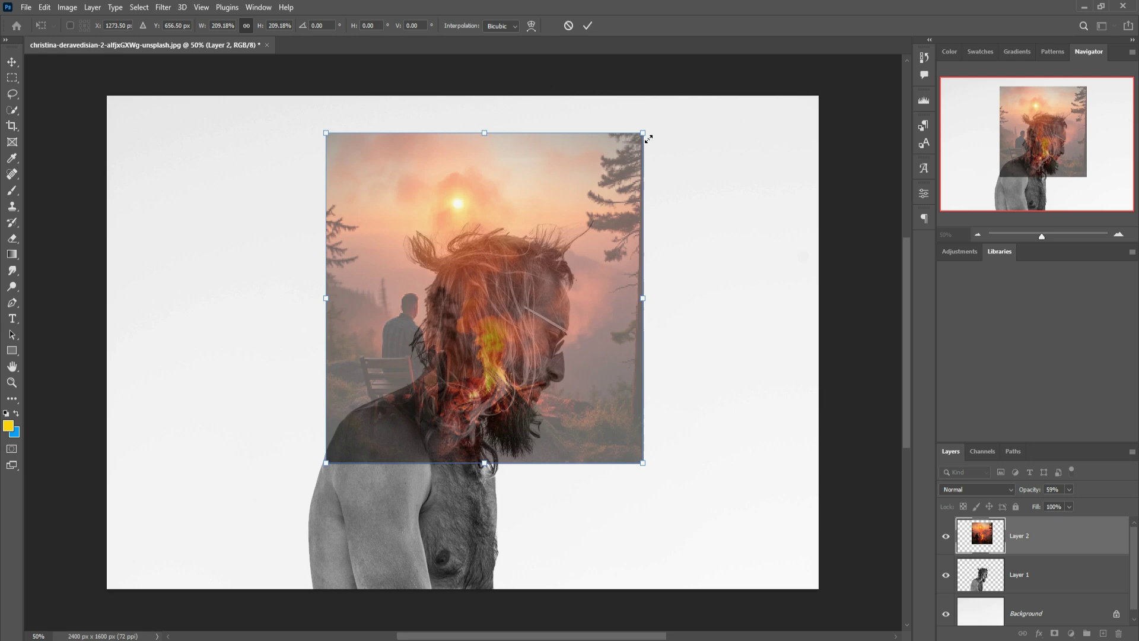
left_click_drag(649, 139, 676, 99)
mouse_move(496, 310)
left_mouse_down()
mouse_move(482, 312)
mouse_move(500, 324)
left_mouse_up()
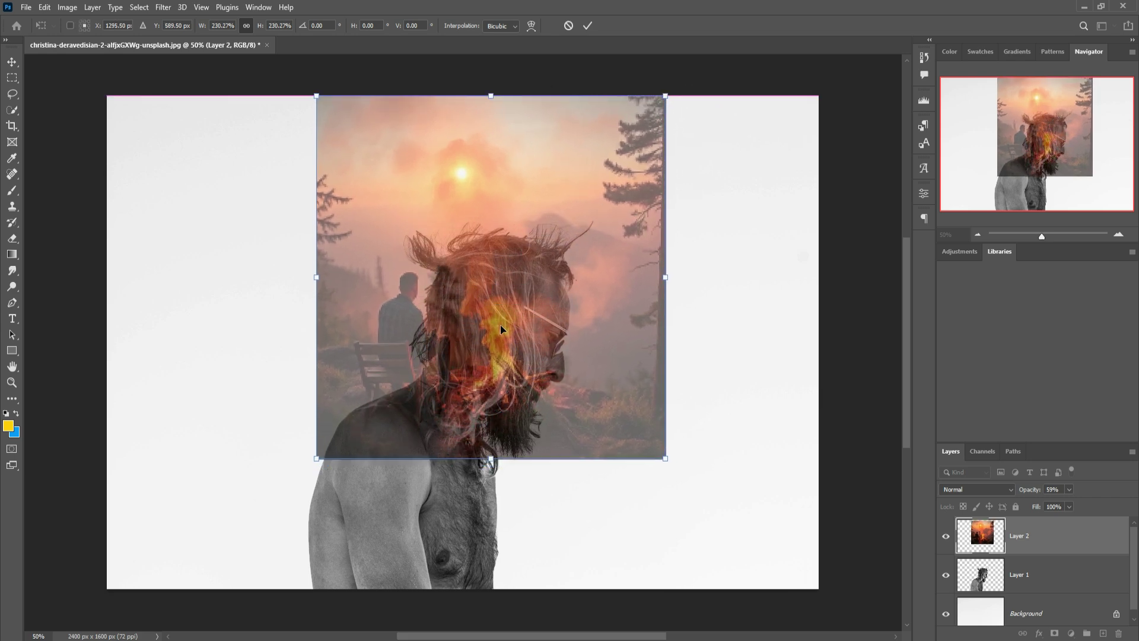
left_click(587, 26)
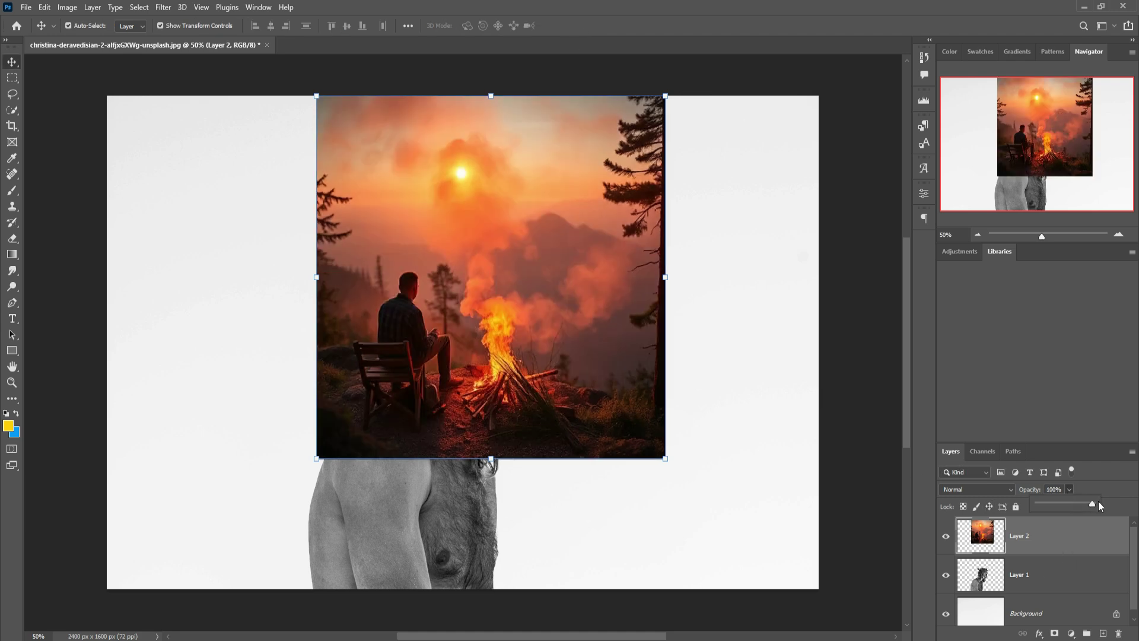
- Restore Layer 2 to 100% opacity, mask it out in black, and move Layer 1 above it
left_click(1064, 568)
left_click(1069, 633)
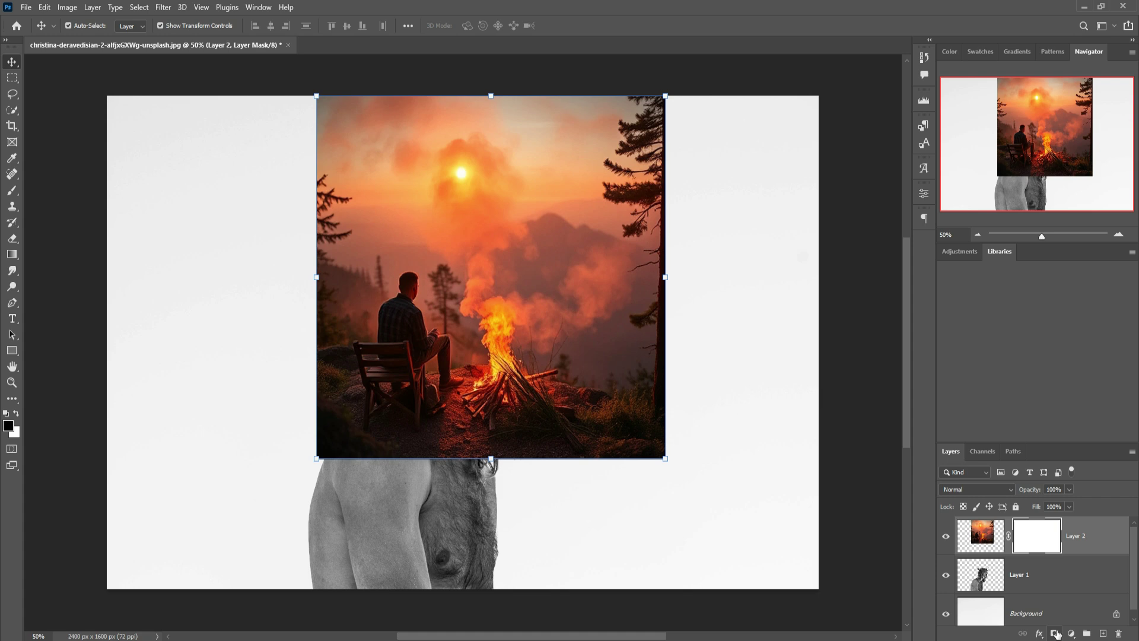
left_click(12, 190)
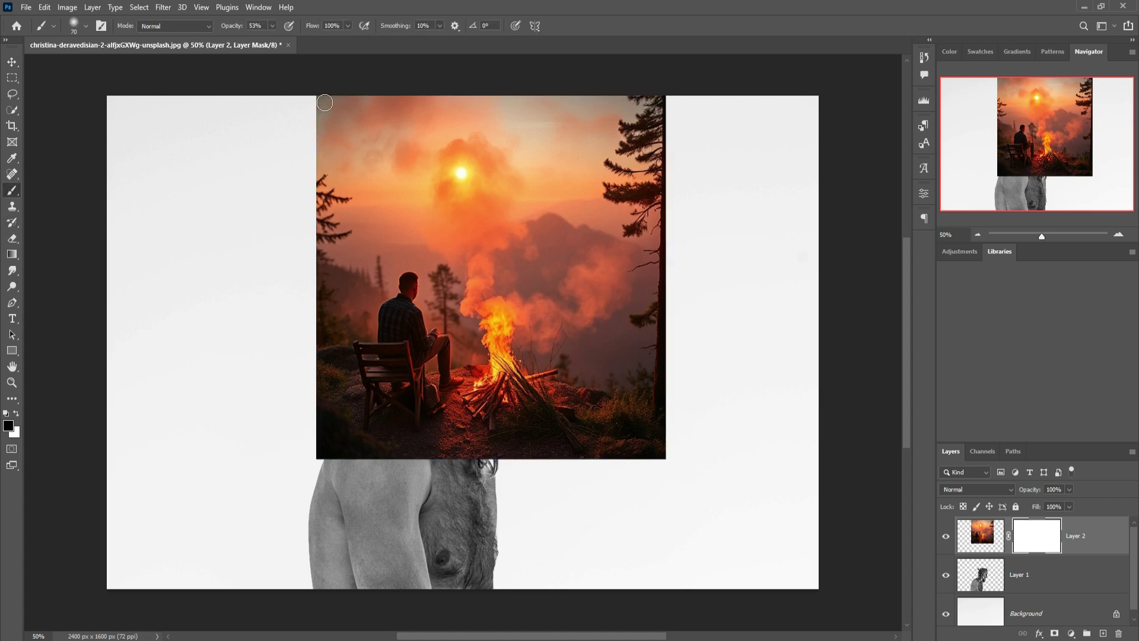
left_click_drag(324, 103, 323, 280)
left_click(272, 25)
left_click_drag(274, 45, 306, 46)
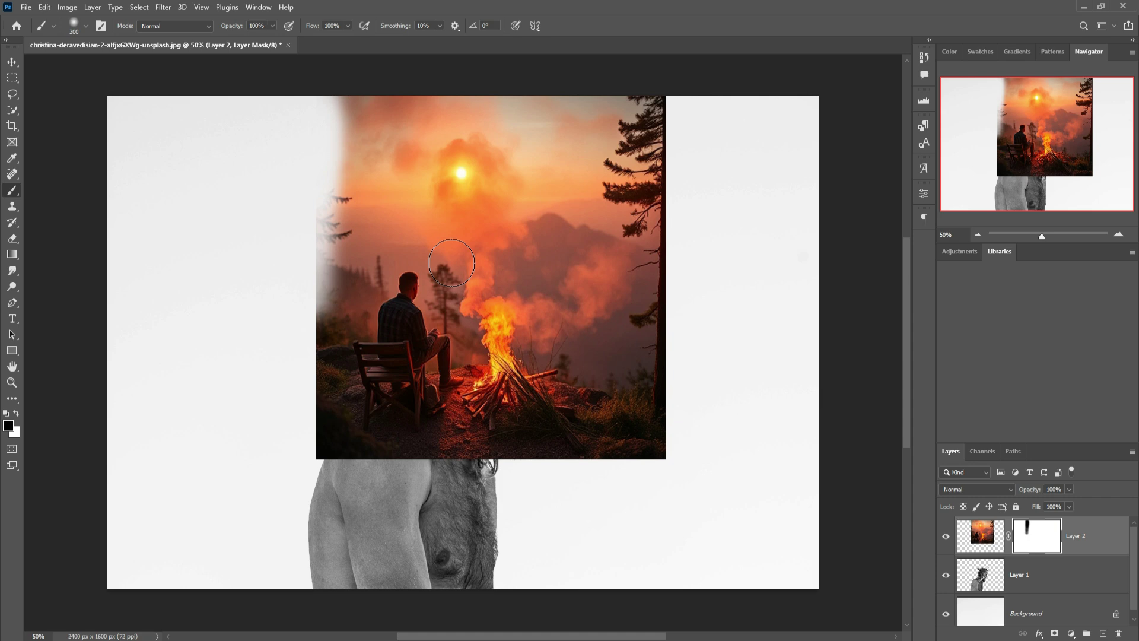
key("]")
left_click_drag(534, 267, 766, 472)
key("v")
left_click_drag(1019, 574, 1048, 535)
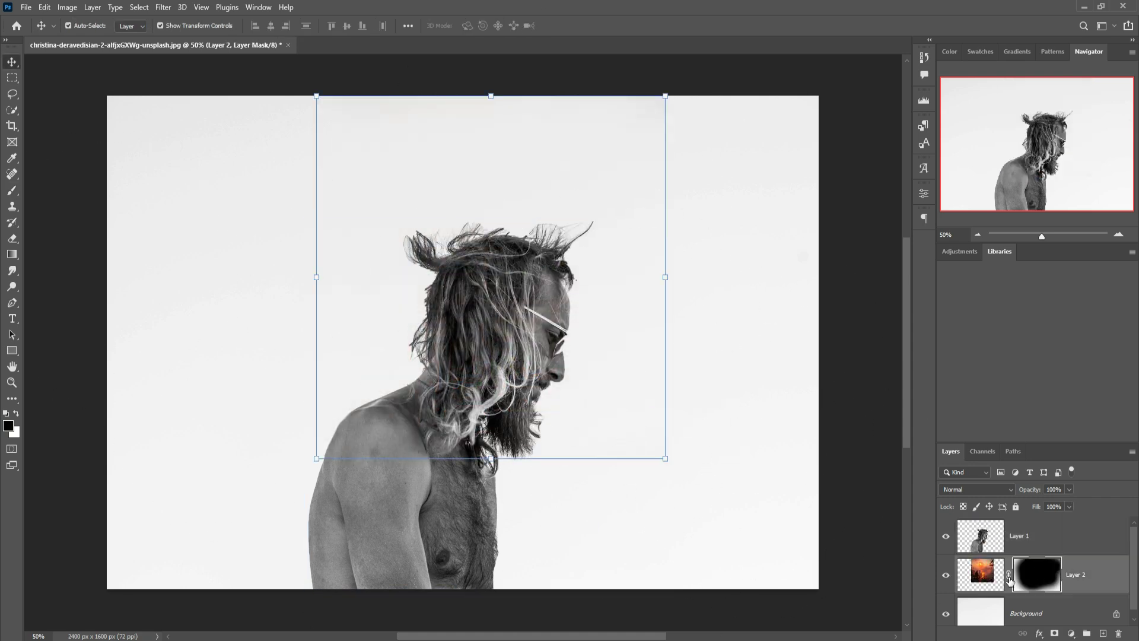
- Paint white at 30% opacity on Layer 2's mask to reveal the campfire behind the head
left_click(1036, 578)
left_click(16, 415)
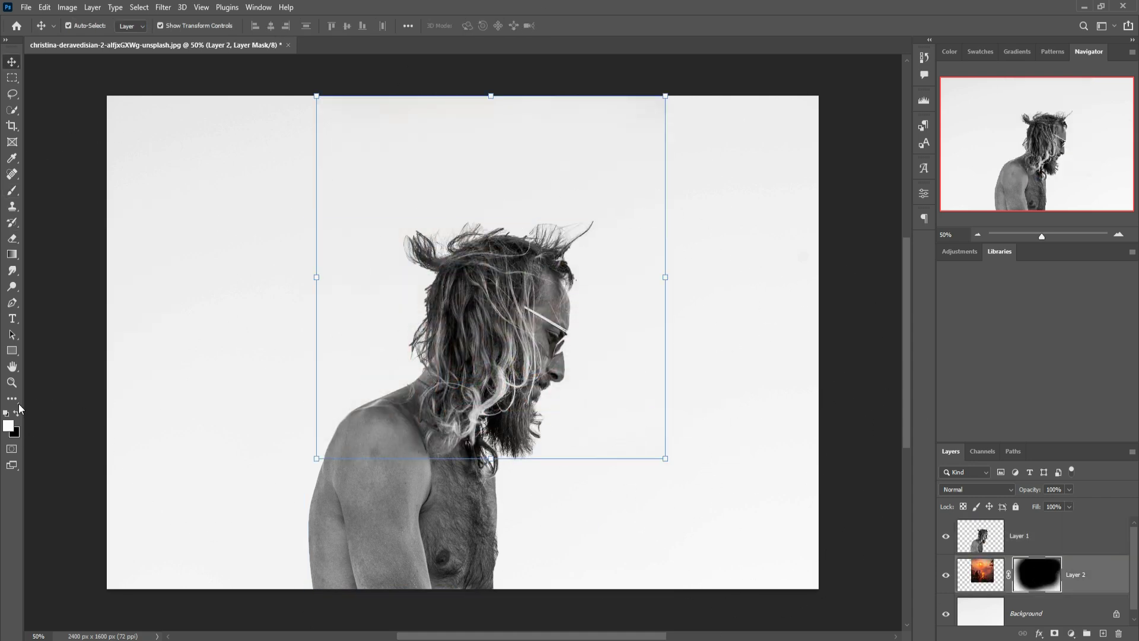
left_click(12, 190)
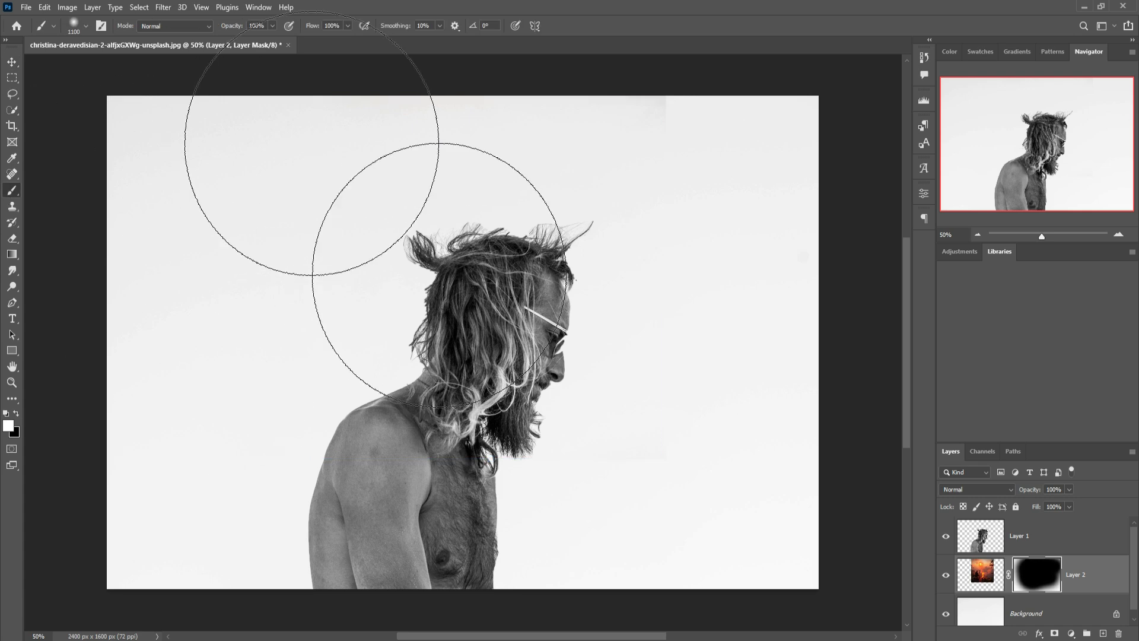
left_click(272, 27)
left_click_drag(271, 43, 235, 43)
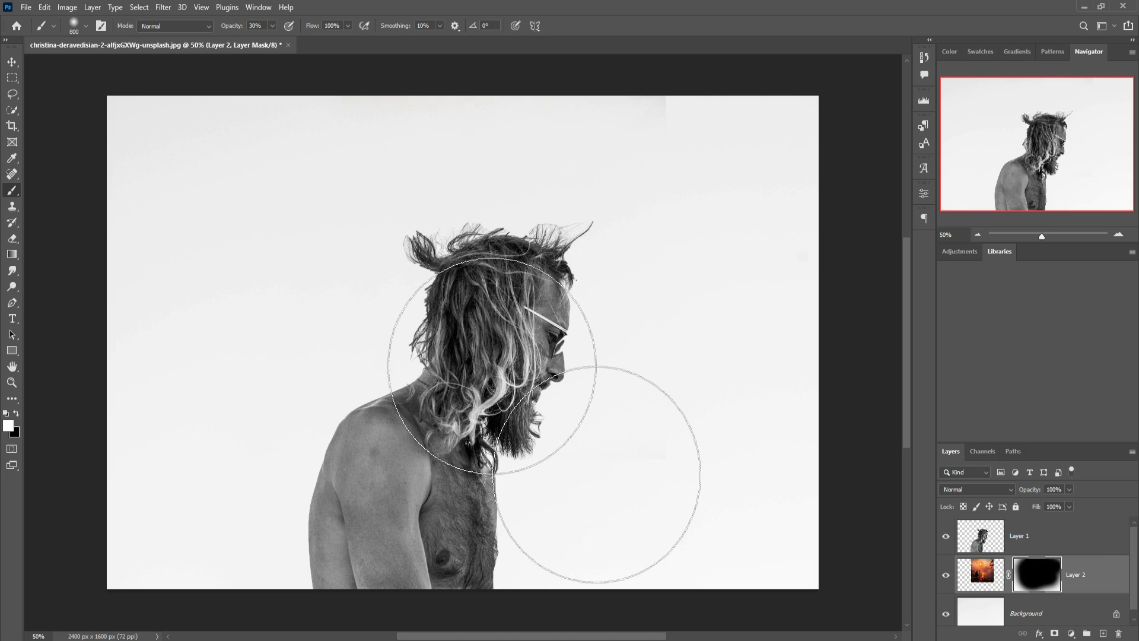
key("bracketleft")
key("bracketleft")
key("bracketleft")
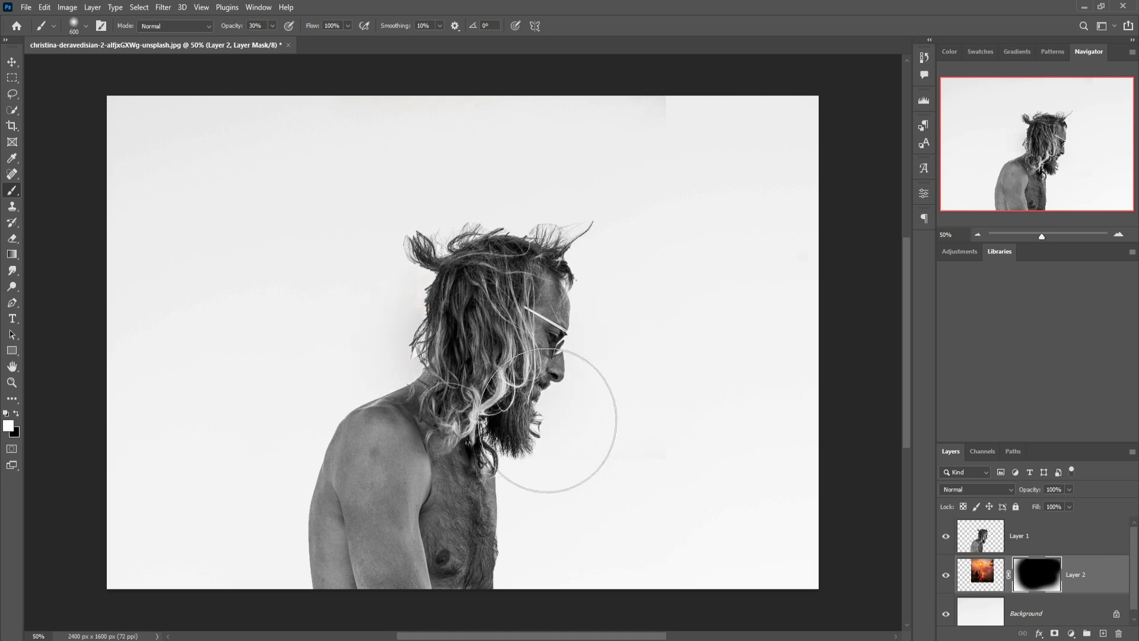
left_click_drag(547, 421, 445, 267)
- Mask Layer 1 and paint black over the man's hair to let the fire show through
left_click(1051, 536)
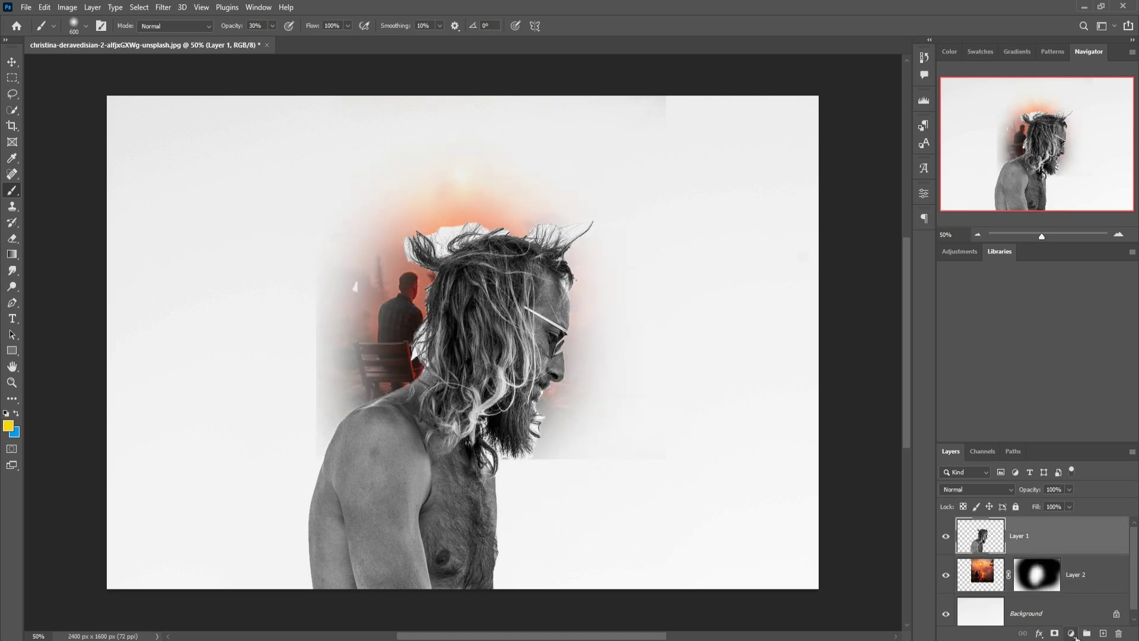
left_click(1055, 633)
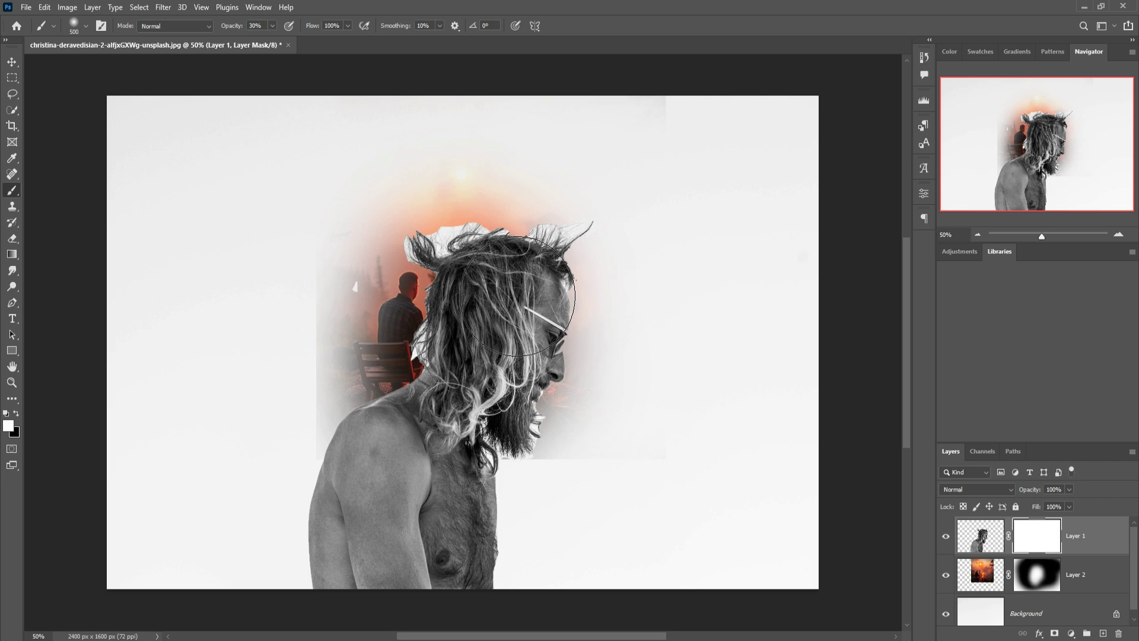
key("x")
key("bracketleft")
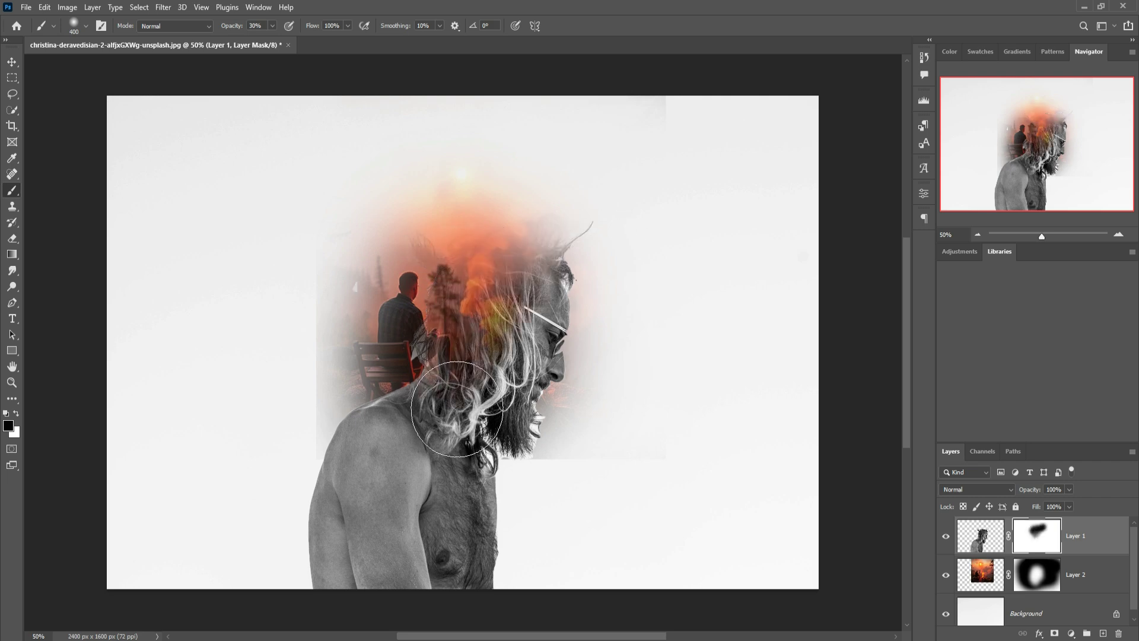
left_click_drag(518, 296, 535, 428)
left_click_drag(471, 267, 482, 392)
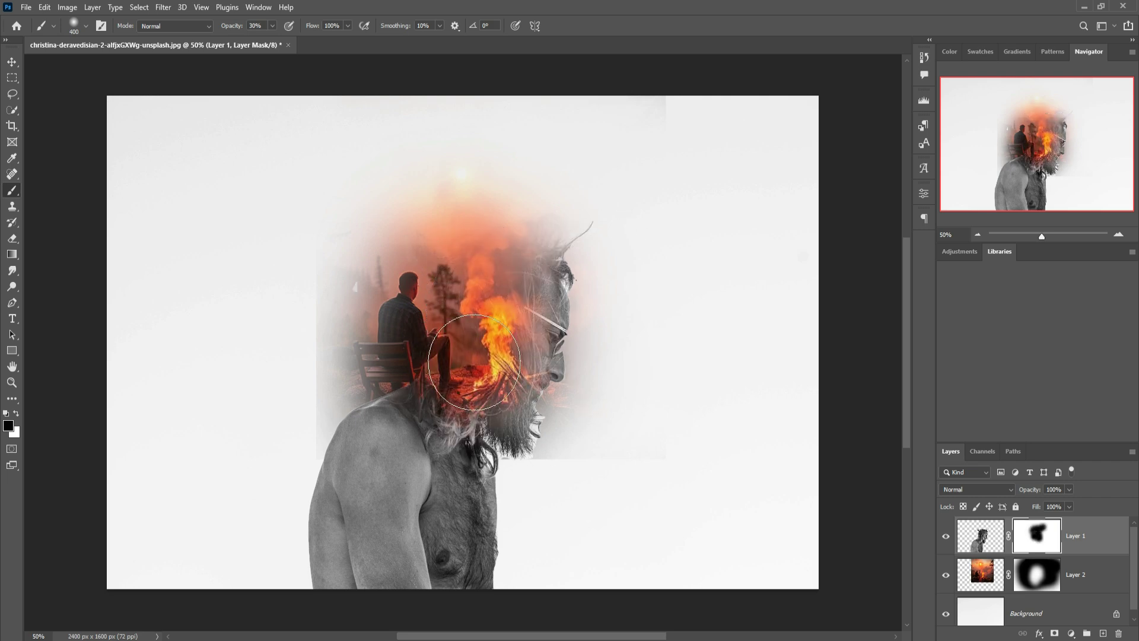
- Refine Layer 2's mask with a small full-strength brush around the seated man and face
left_click(1037, 574)
key("bracketleft")
key("bracketleft")
key("bracketleft")
mouse_move(427, 418)
left_mouse_down()
mouse_move(382, 267)
mouse_move(351, 356)
mouse_move(381, 237)
mouse_move(392, 294)
left_mouse_up()
key("0")
left_click_drag(372, 189, 405, 293)
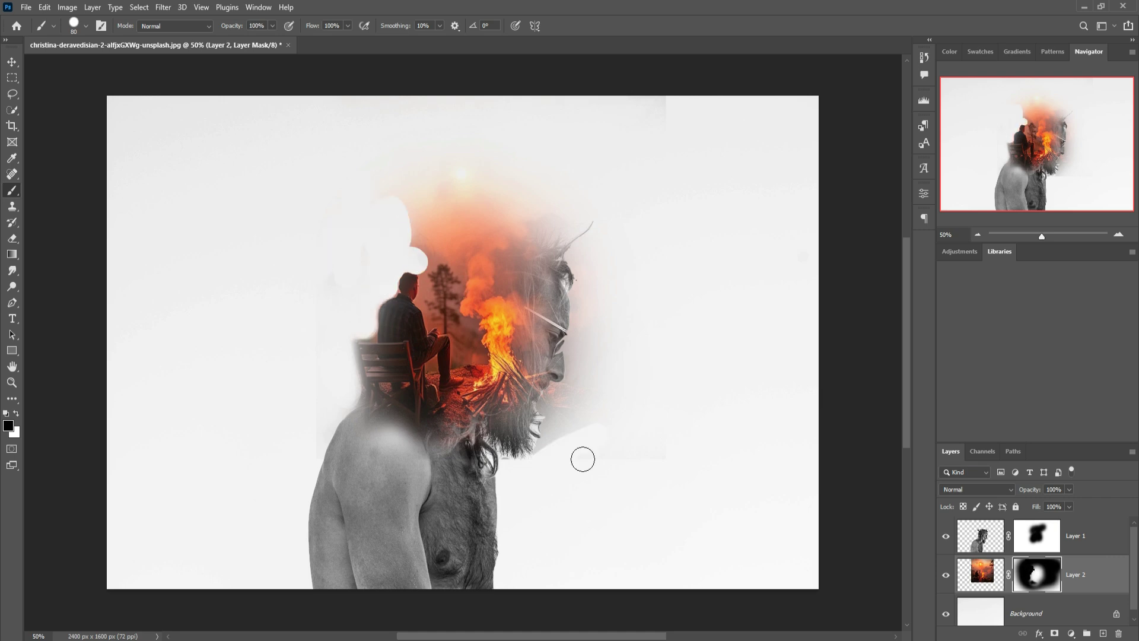
left_click_drag(582, 460, 587, 313)
- Paint white with a larger brush on Layer 1's mask to bring back the beard
left_click(1037, 535)
key("x")
key("bracketright")
key("bracketright")
key("bracketright")
left_click_drag(566, 374, 534, 445)
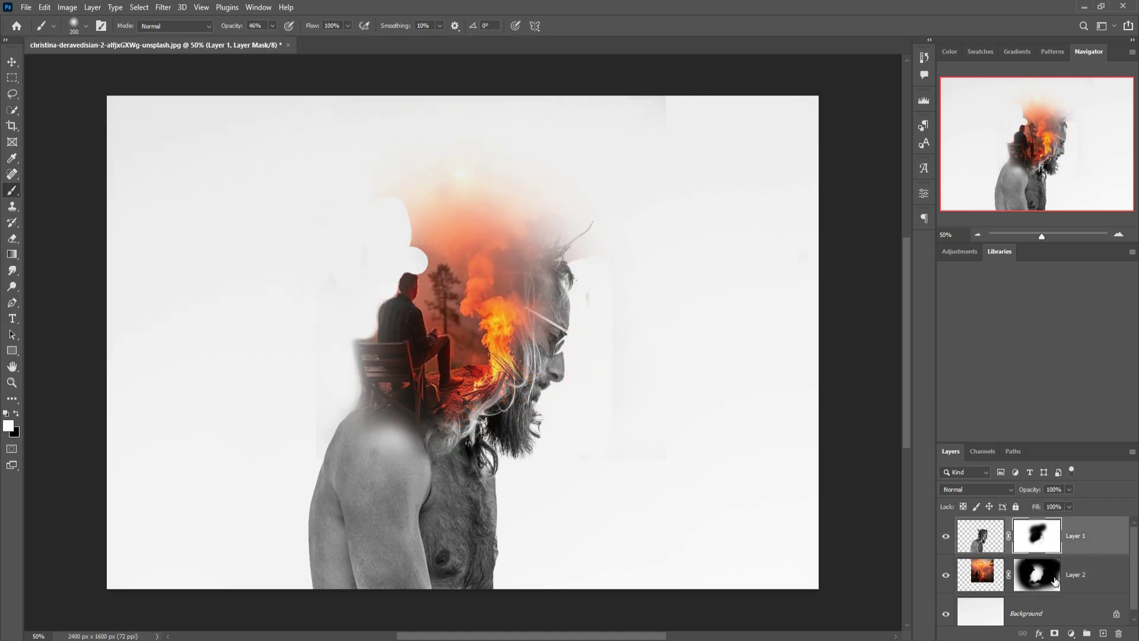
- Reveal the fire and sun above the head, fade the lower torso, and add Layer 3
left_click(1037, 574)
mouse_move(374, 267)
left_mouse_down()
mouse_move(534, 179)
mouse_move(569, 231)
left_mouse_up()
key("x")
key("4")
key("6")
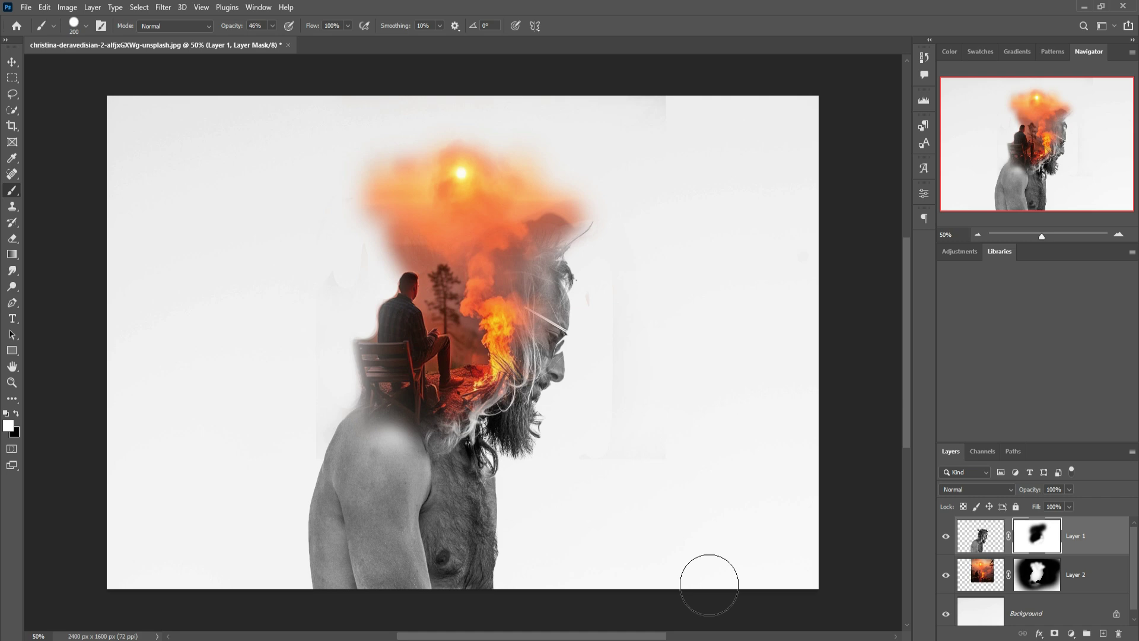
left_click_drag(312, 535, 499, 570)
left_click(1103, 633)
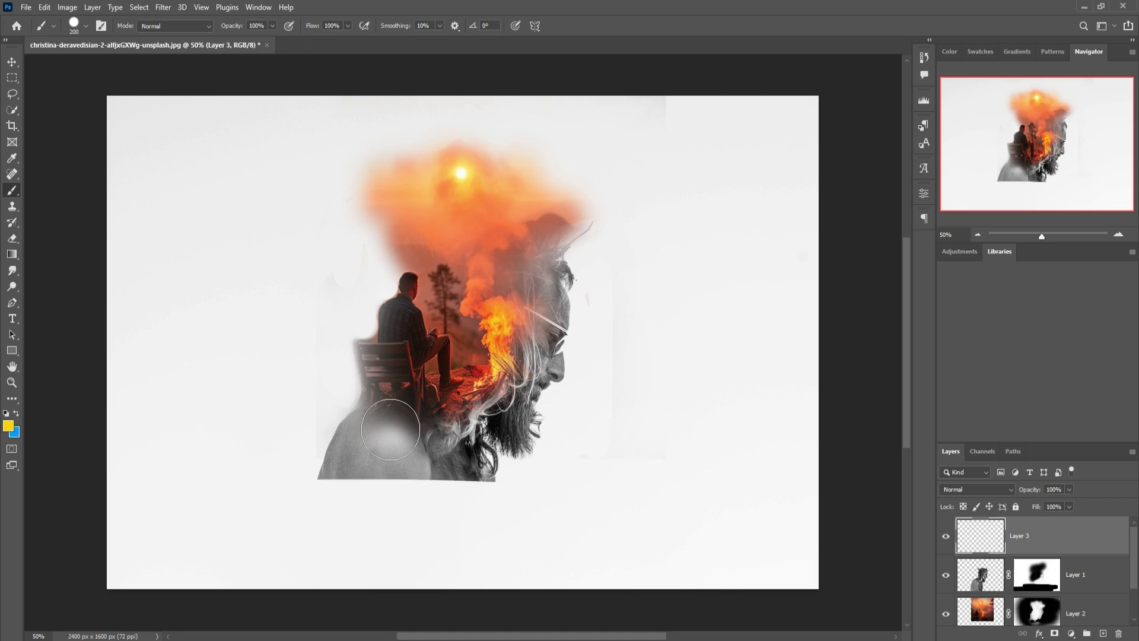
- Add large bold black EXPOSURE text below the man's head and nudge it slightly left
left_click(11, 319)
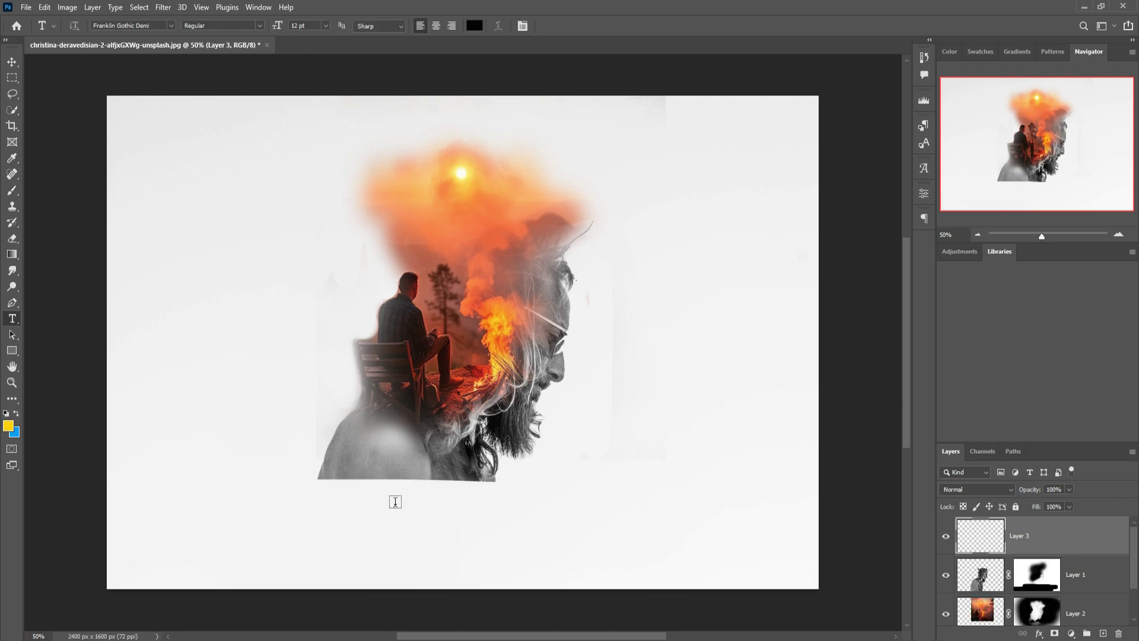
left_click(359, 516)
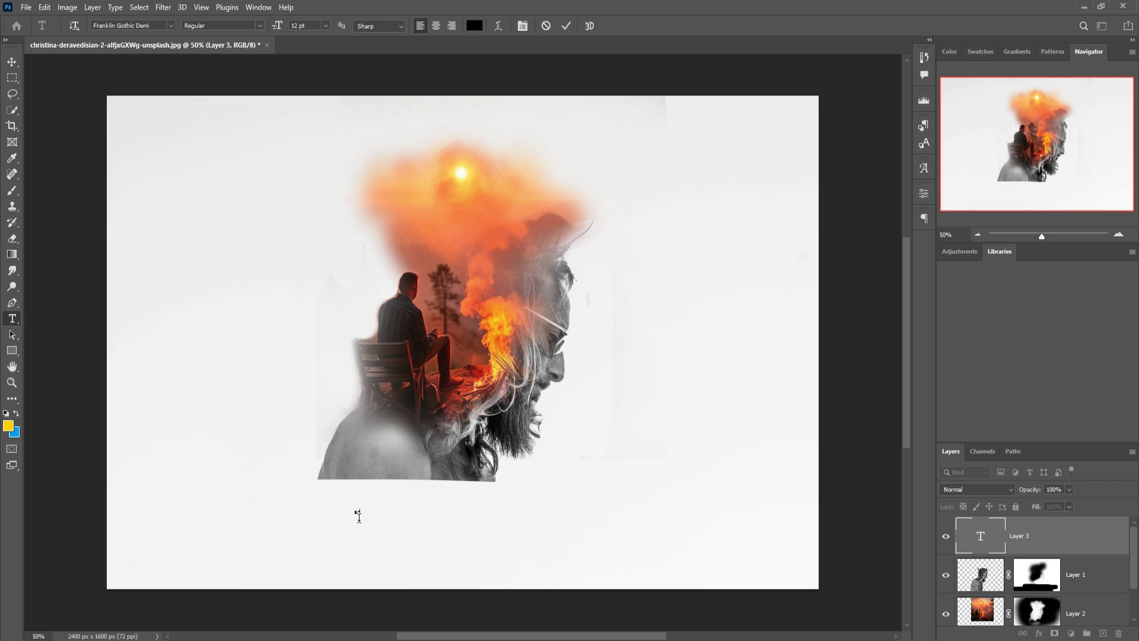
type("EXPOSURE")
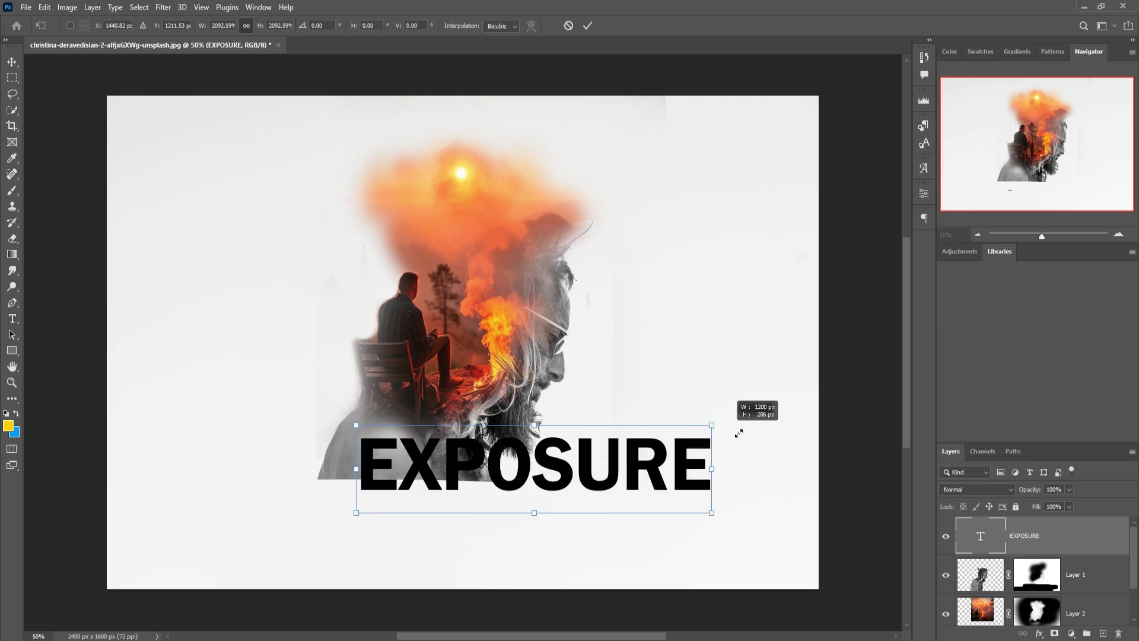
left_click_drag(712, 534, 705, 534)
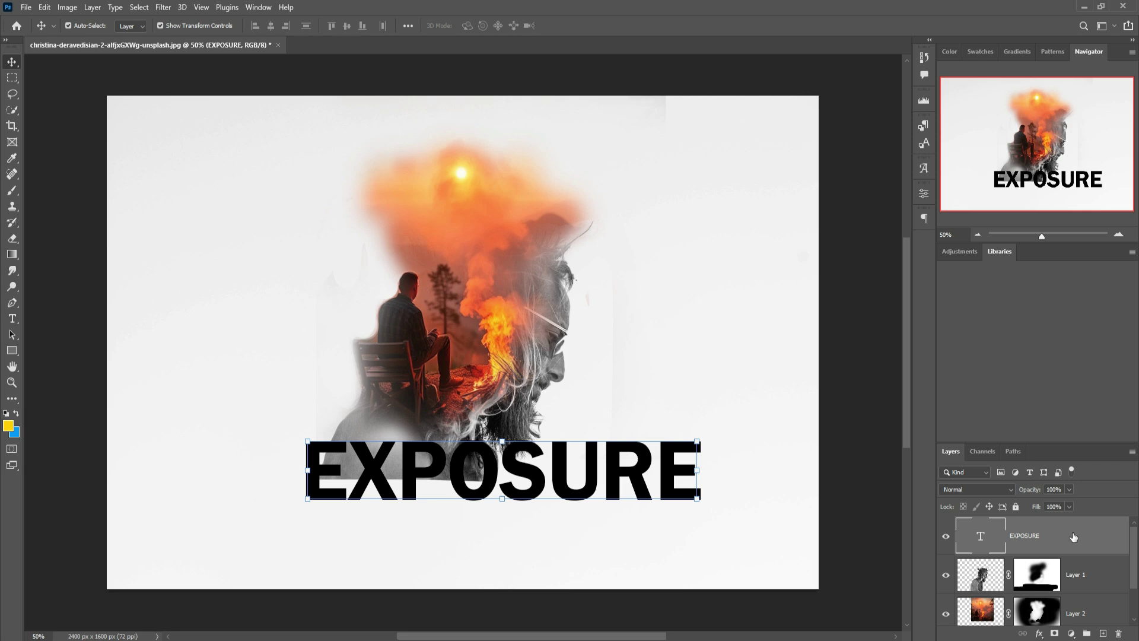
- Add a new empty layer and merge it with the EXPOSURE text layer
left_click(1105, 635)
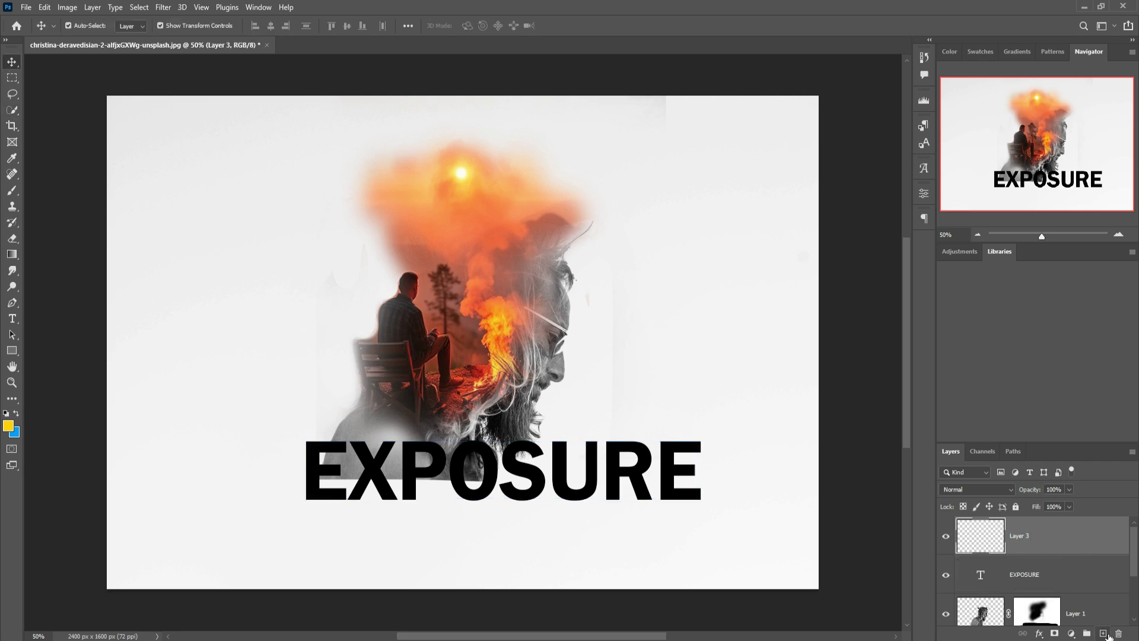
left_click(1077, 570, "shift")
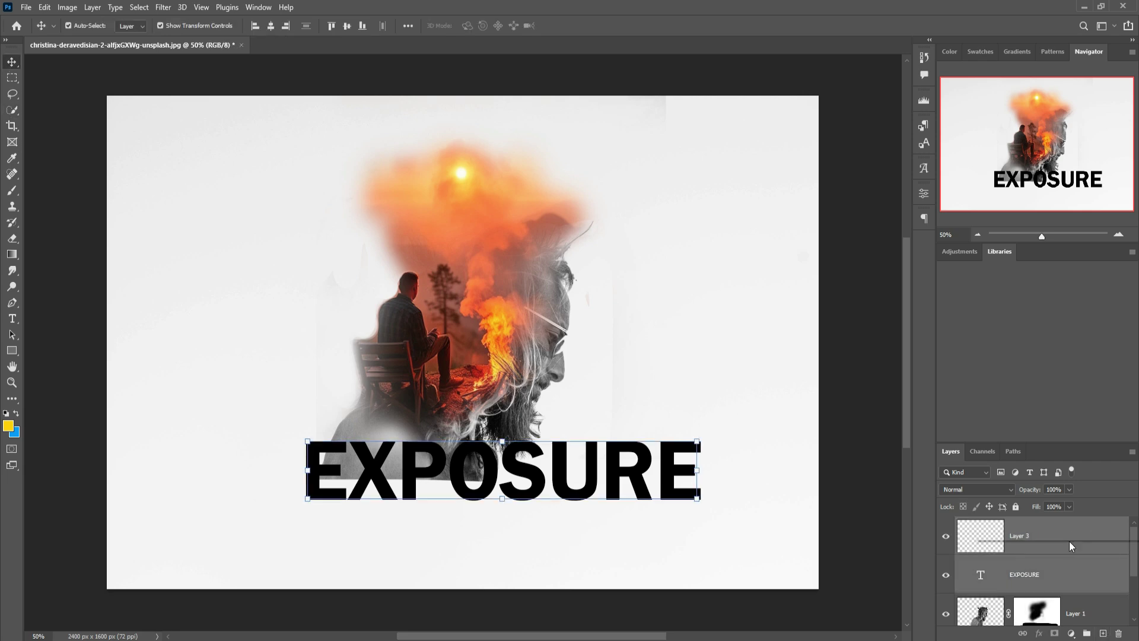
right_click(1069, 541)
left_click(1019, 385)
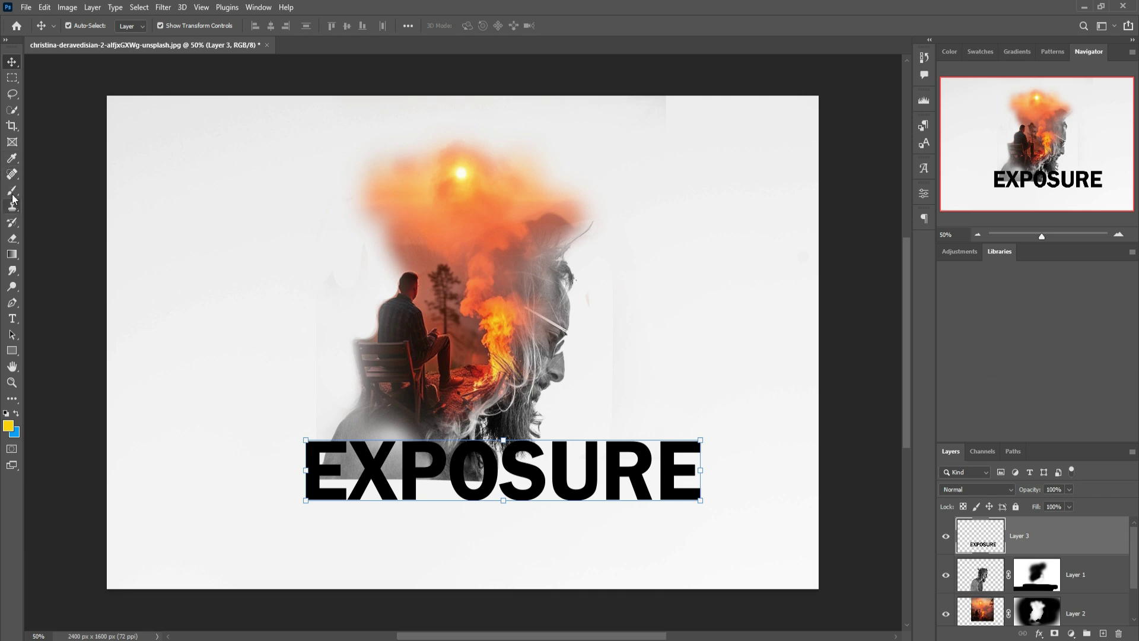
- Select just the EXPOSURE letter shapes with the Quick Selection Tool
left_click(12, 110)
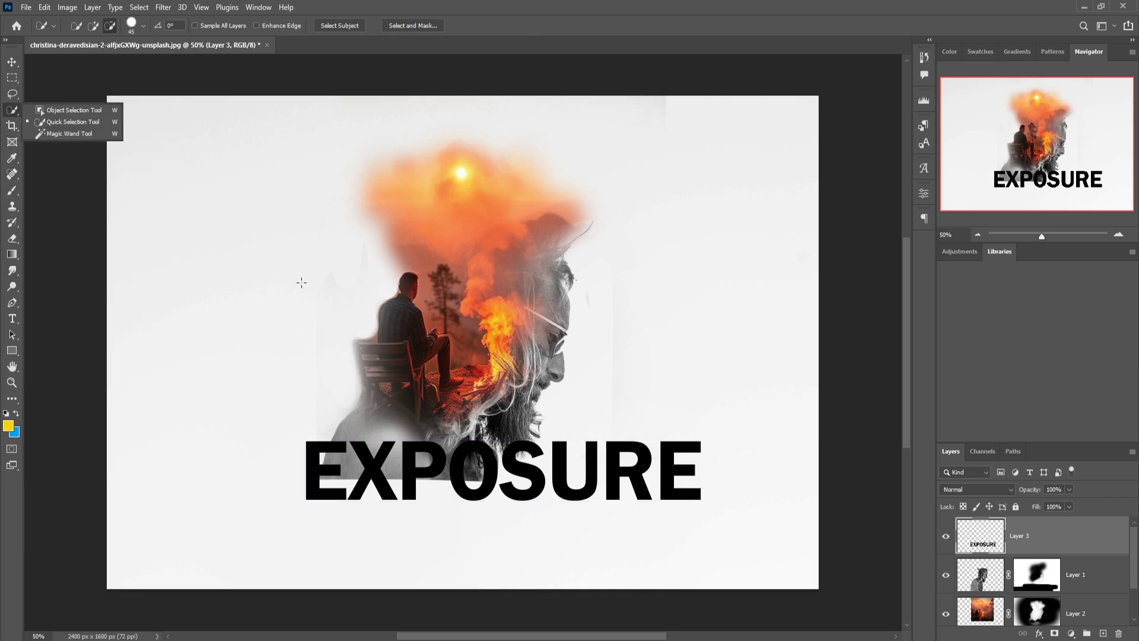
left_click(67, 121)
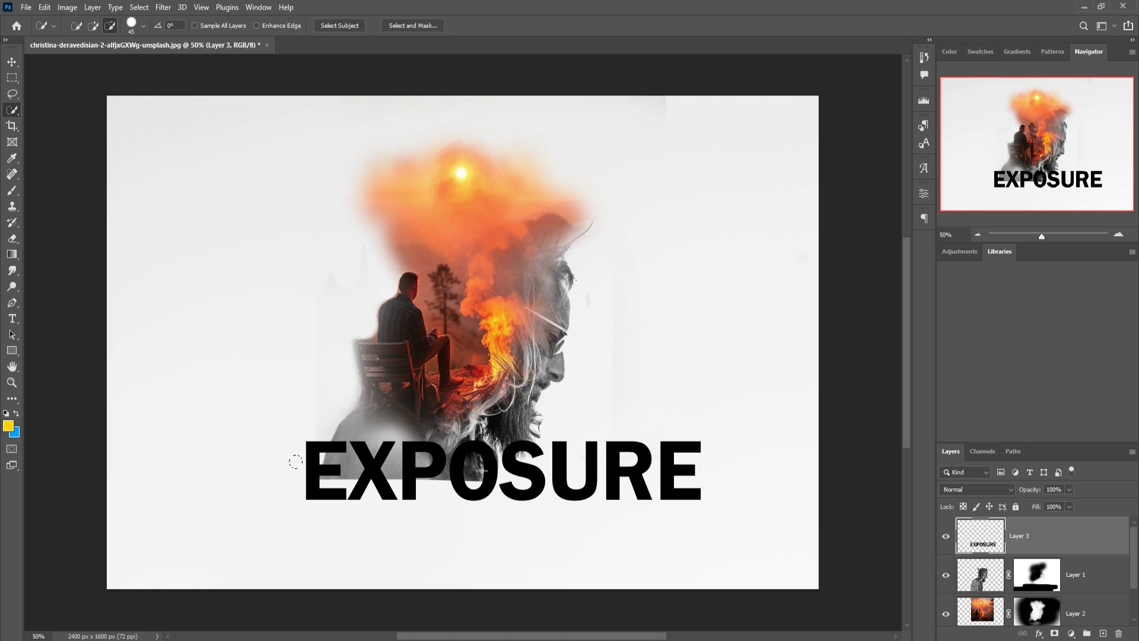
left_click_drag(775, 463, 763, 470)
- Contract the EXPOSURE letter selection by 5 pixels with Select > Modify > Contract
left_click(140, 9)
mouse_move(178, 194)
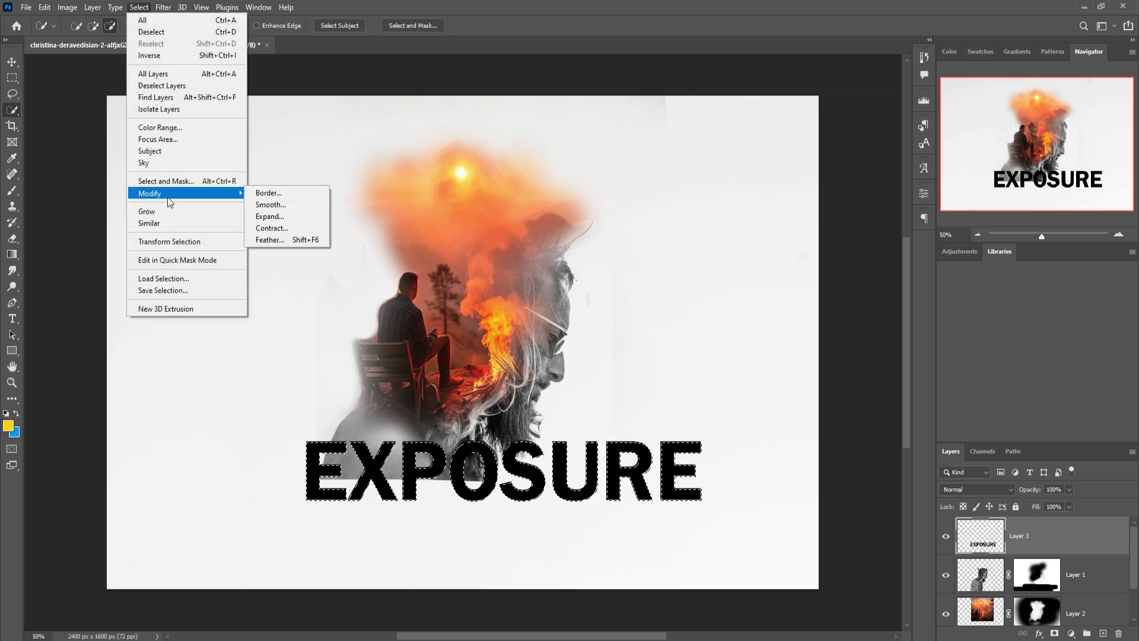
left_click(272, 228)
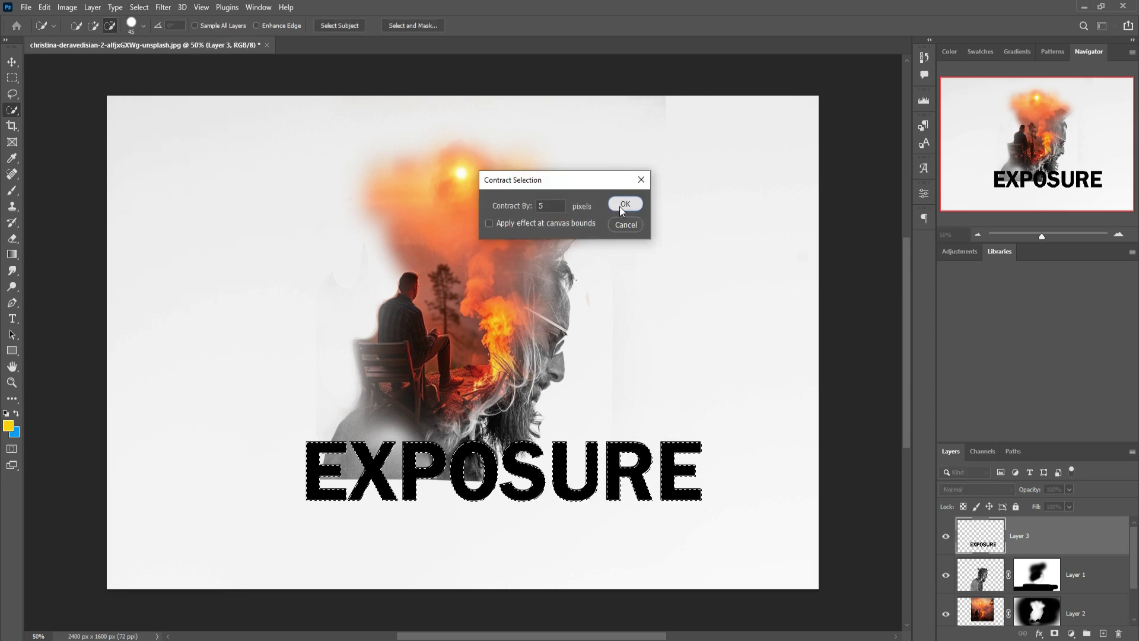
left_click(624, 205)
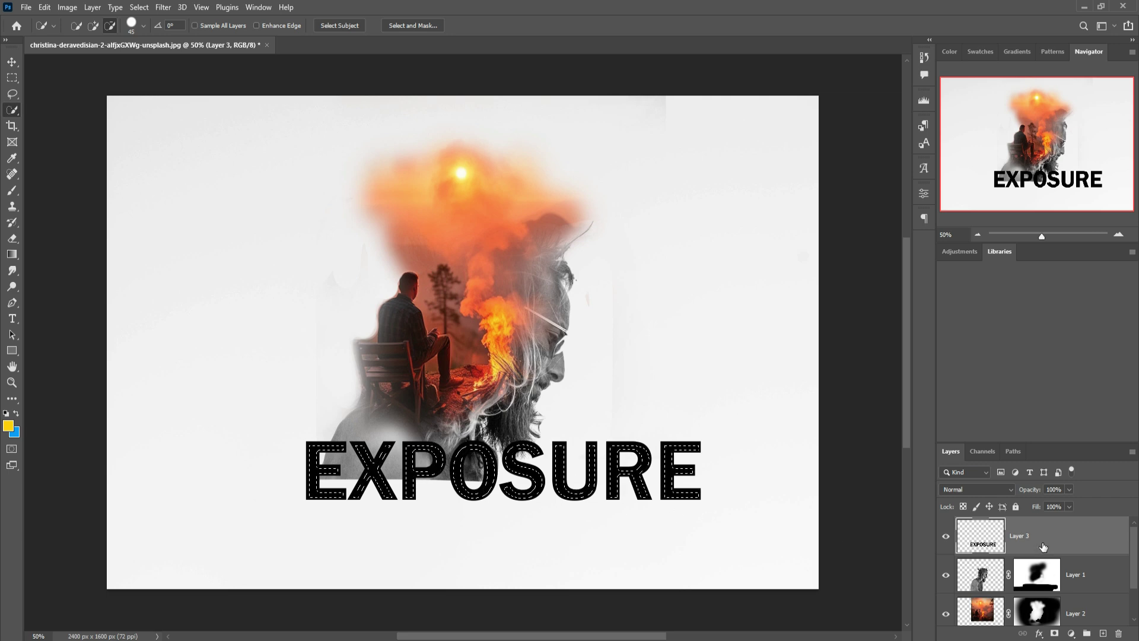
- Hollow out the EXPOSURE letters and flatten a black copy on Layer 4 into a shadow
key("Delete")
key("ctrl+d")
key("ctrl+shift+alt+n")
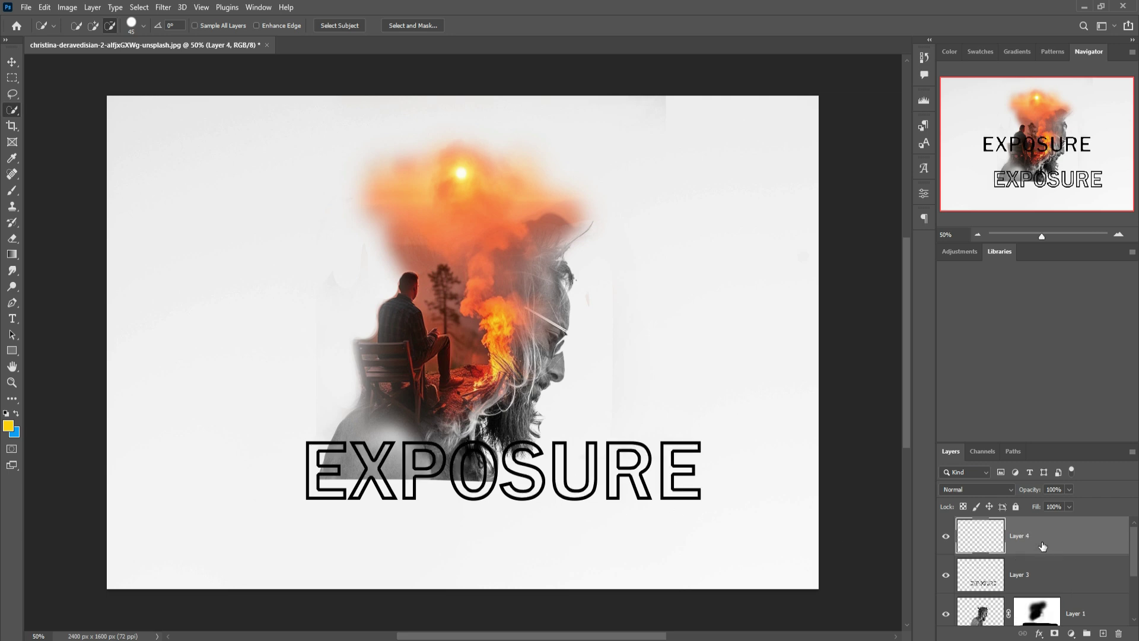
key("ctrl+v")
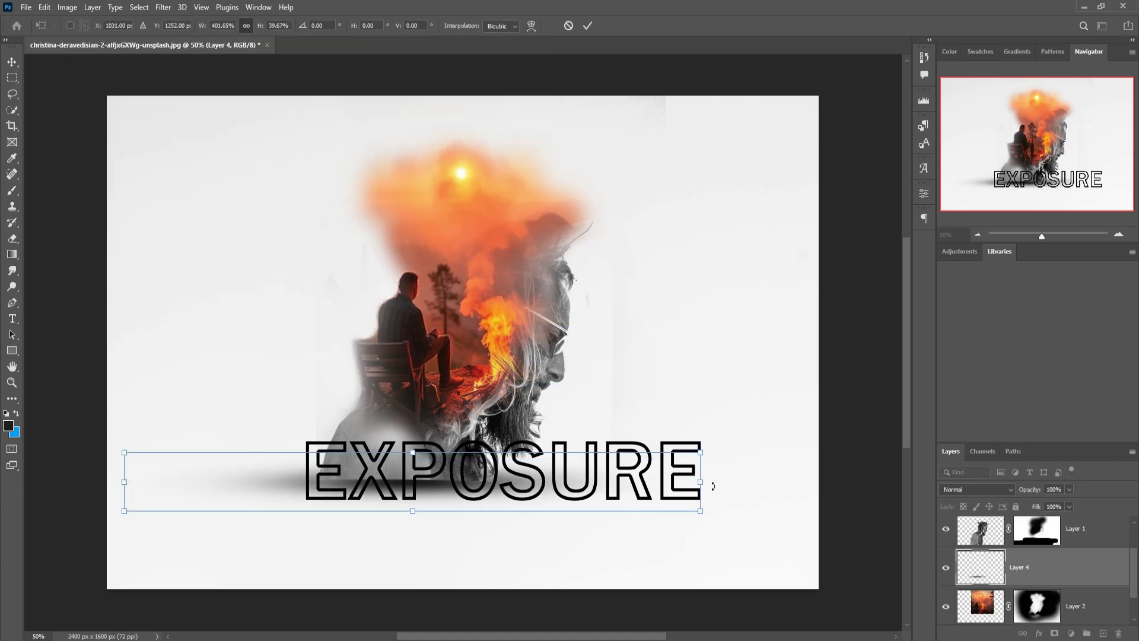
left_click_drag(713, 485, 730, 485)
key("Return")
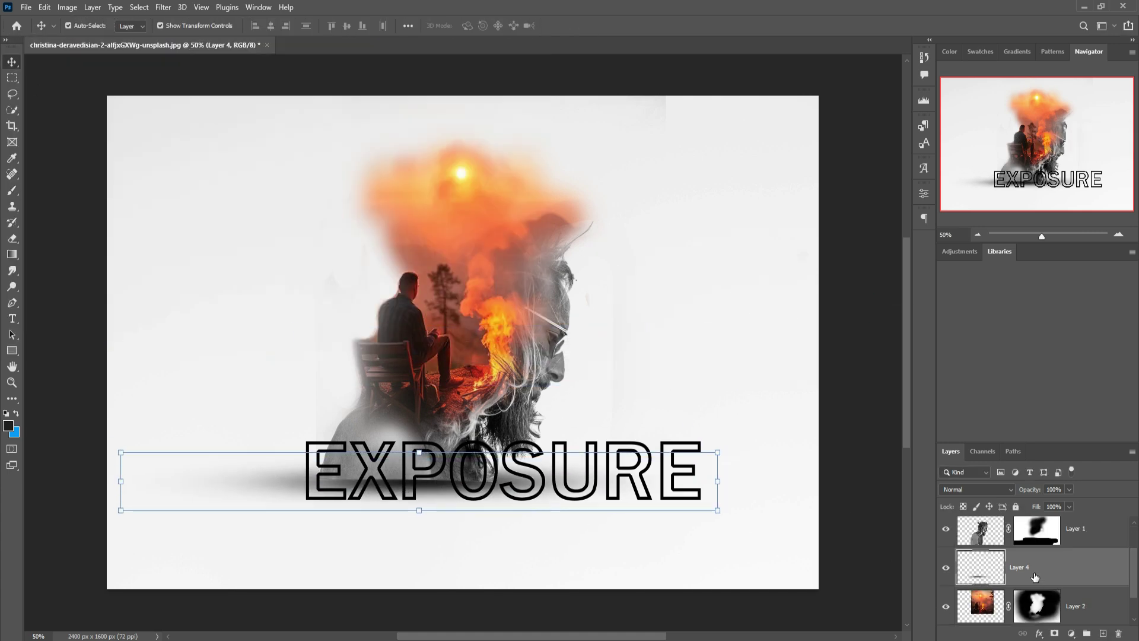
scroll(1091, 543, "up", 1)
left_click(1048, 551)
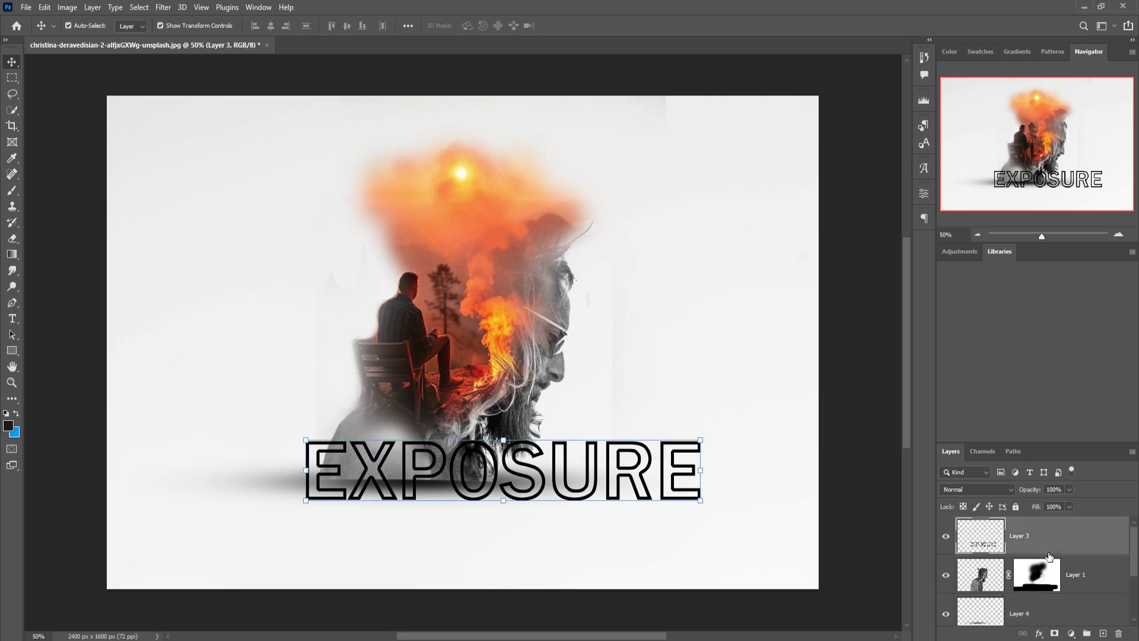
- Give the EXPOSURE outlines on Layer 3 a dark red #6b0000 Color Overlay
left_click(1039, 633)
left_click(1062, 582)
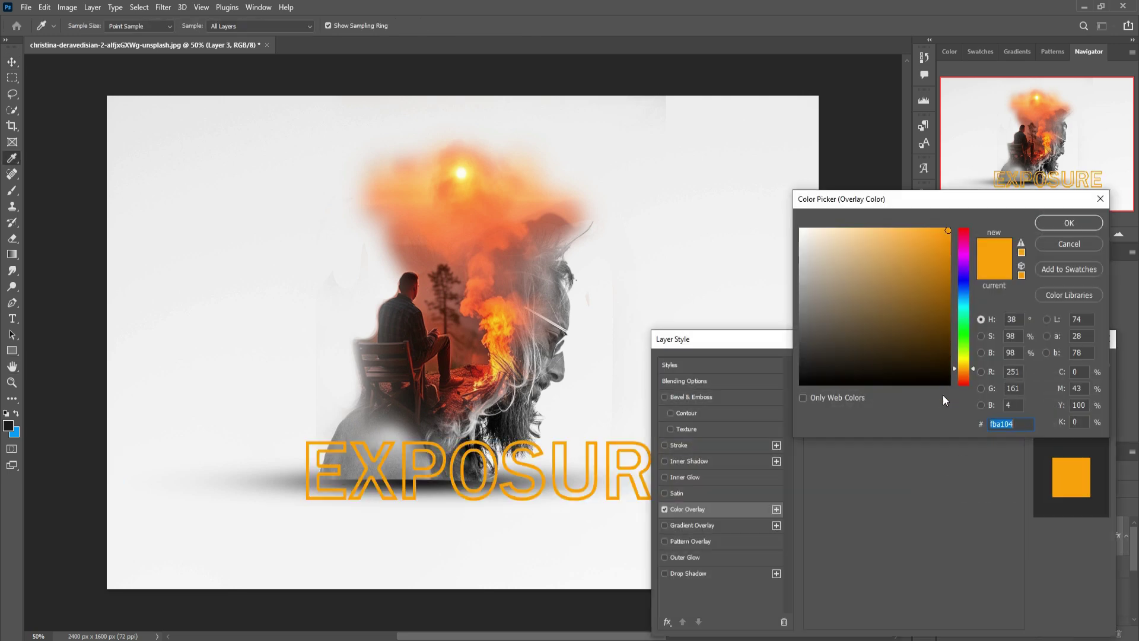
left_click(966, 232)
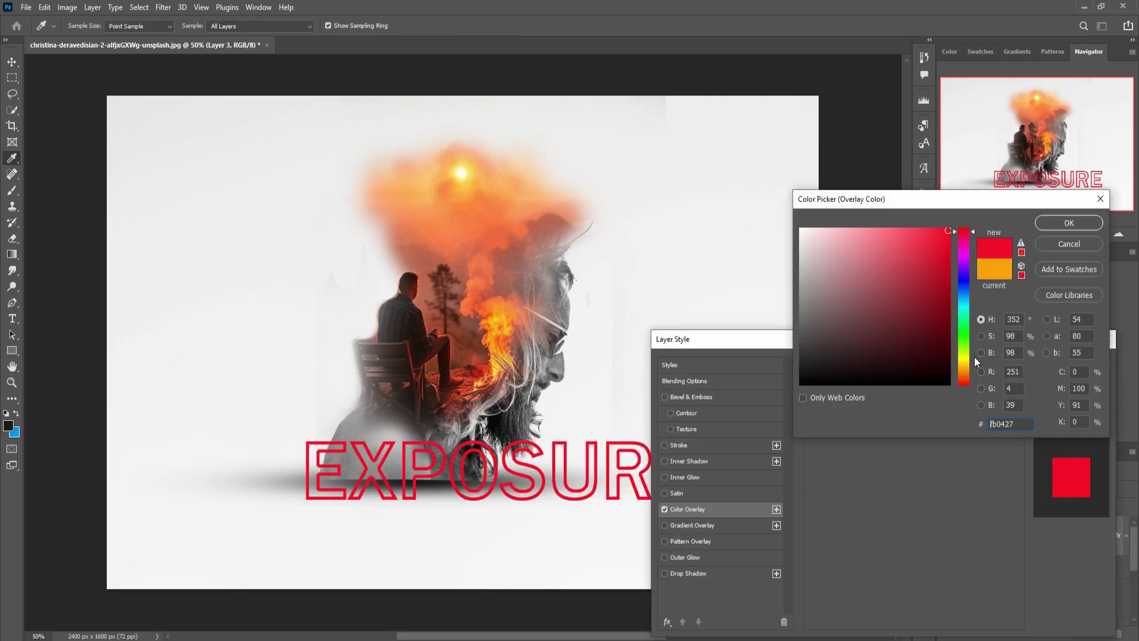
left_click(973, 229)
left_click(952, 320)
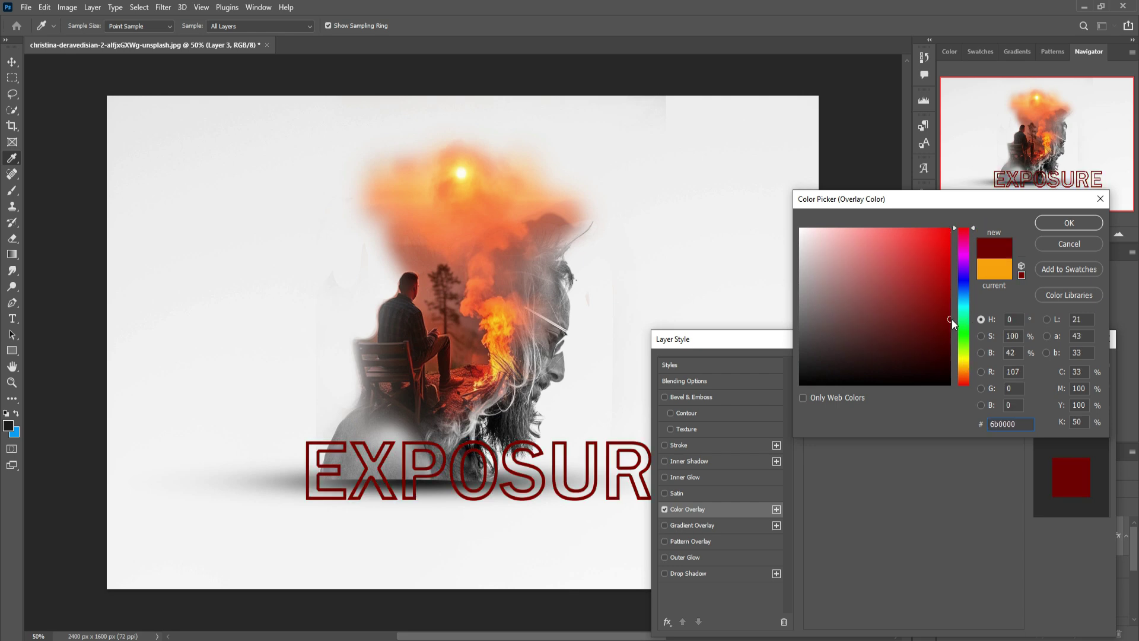
left_click(1069, 223)
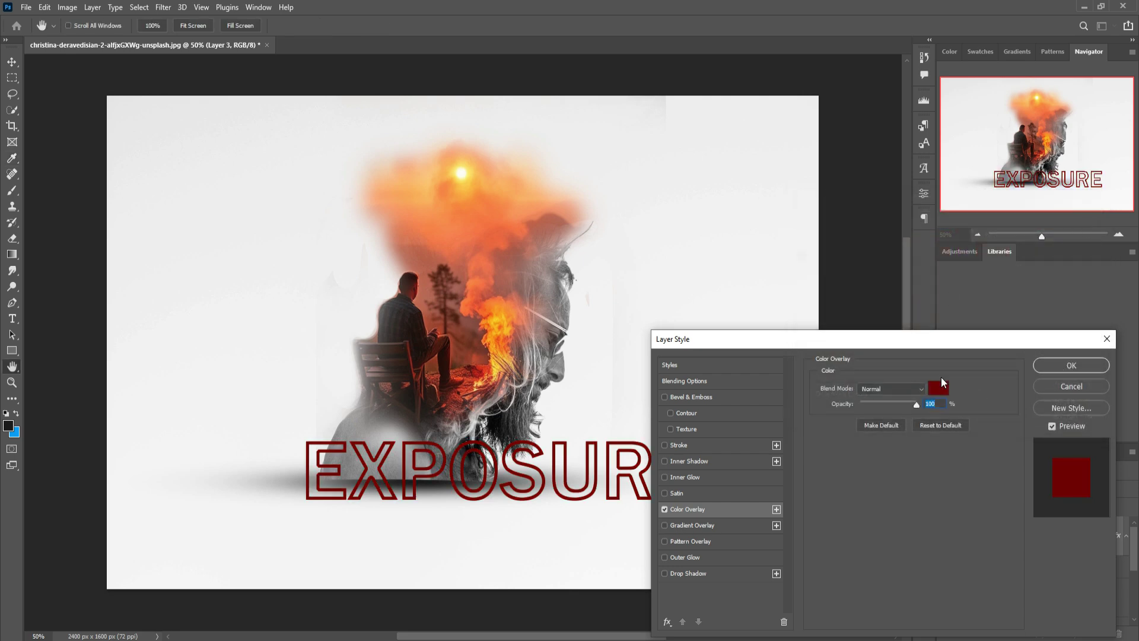
left_click(1070, 365)
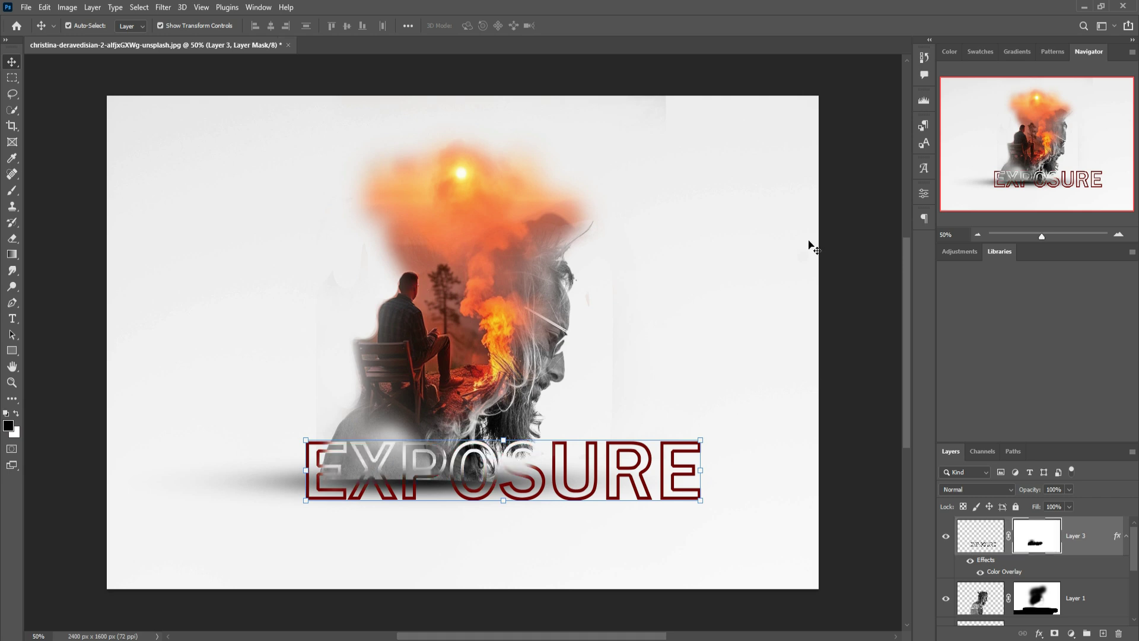